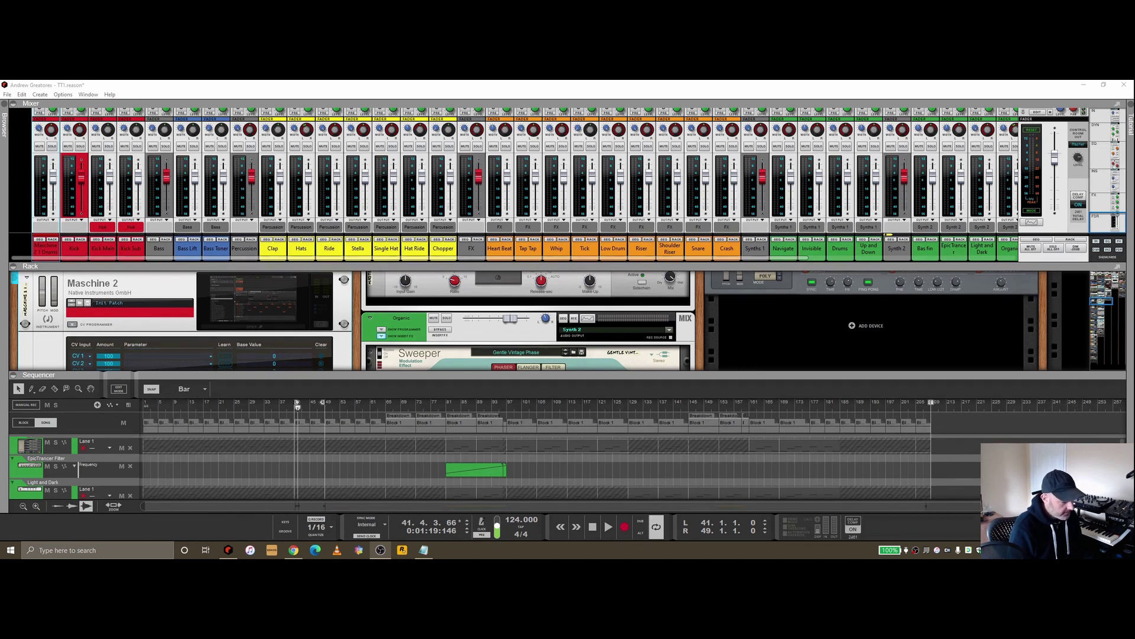
Play the song briefly, stop, and return playback to the left locator at bar 41
left_click(360, 430)
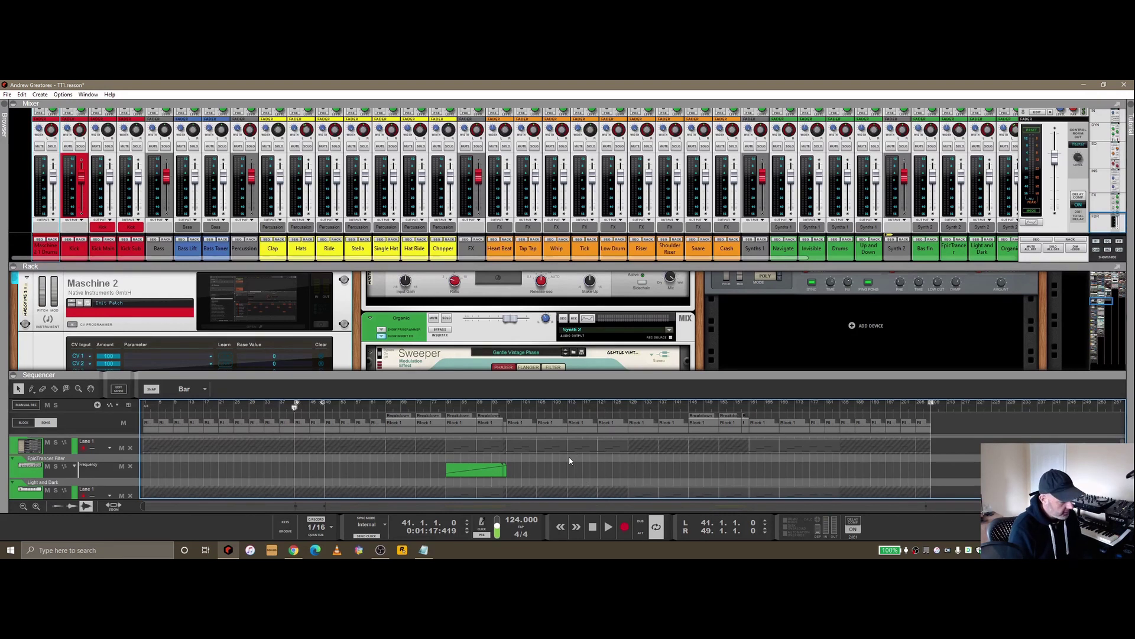
left_click(608, 528)
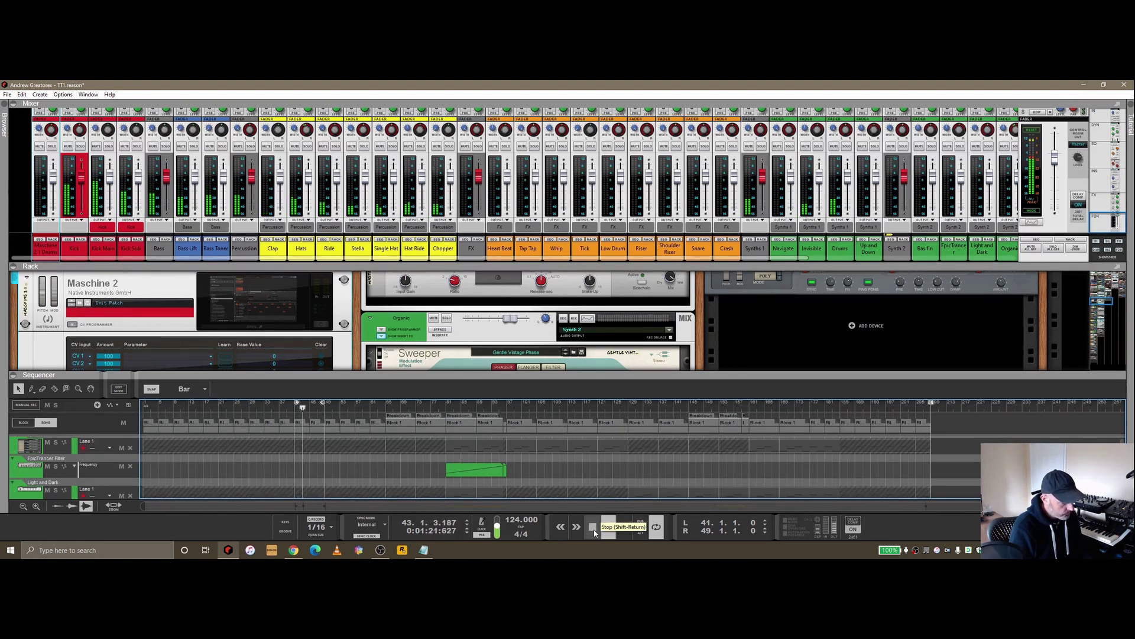
left_click(592, 527)
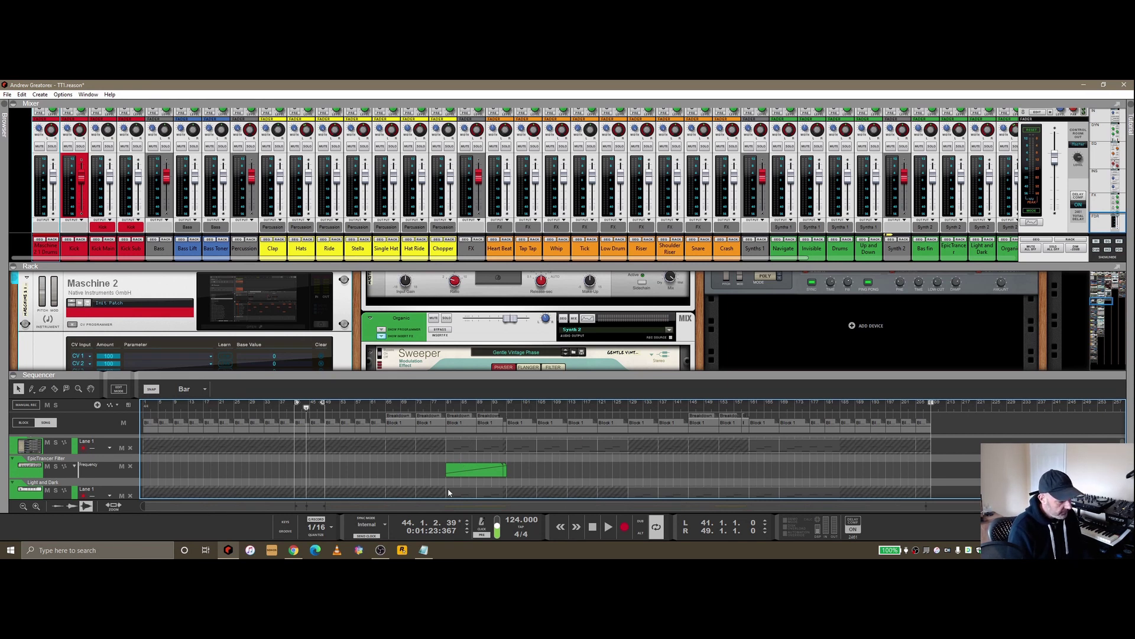
key("space")
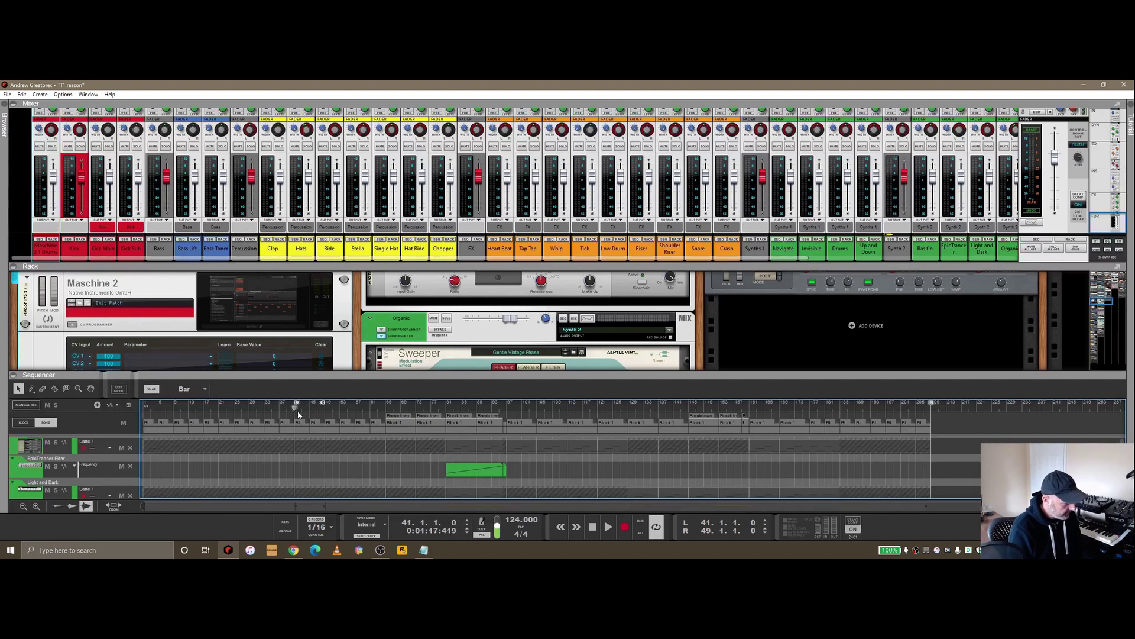
Start exporting the song as audio, check the file types, then cancel the export
left_click(7, 95)
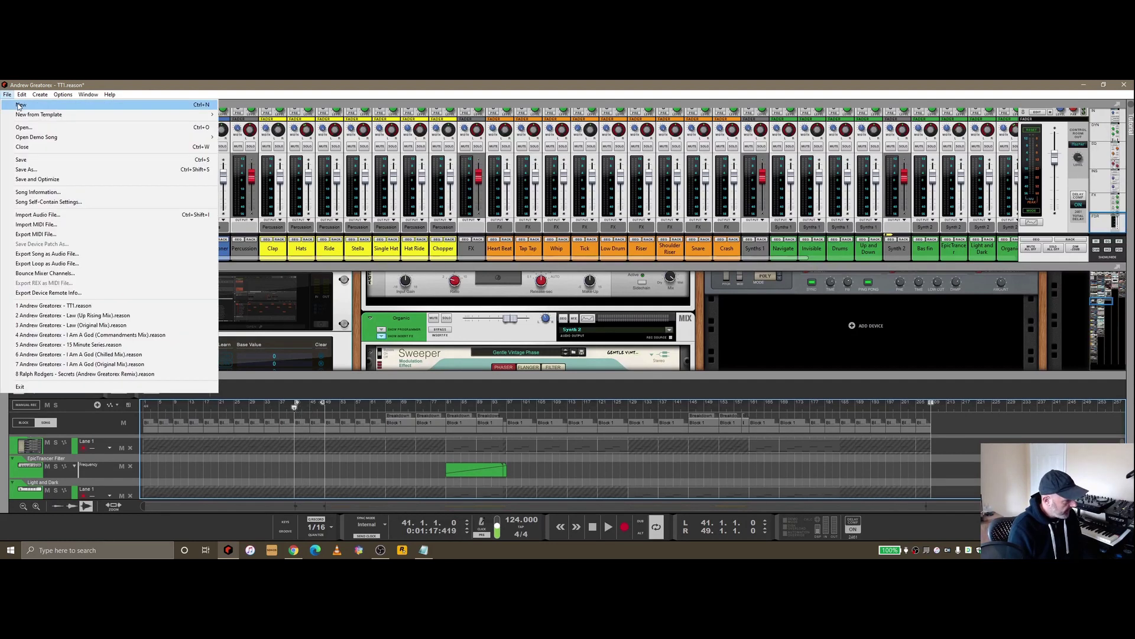
left_click(62, 256)
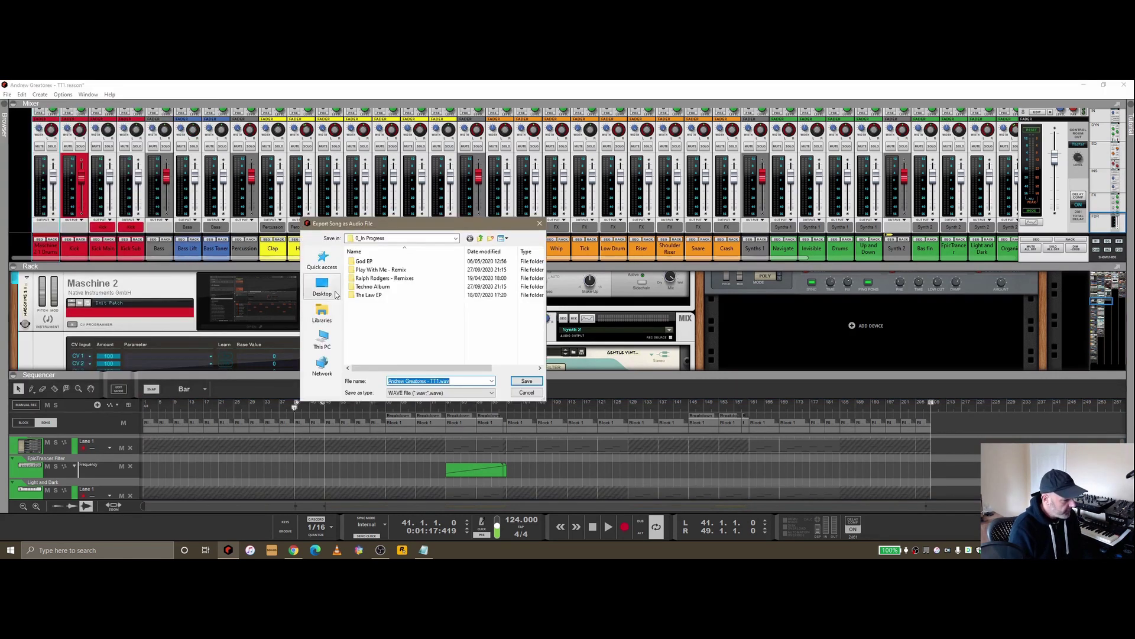
left_click(440, 393)
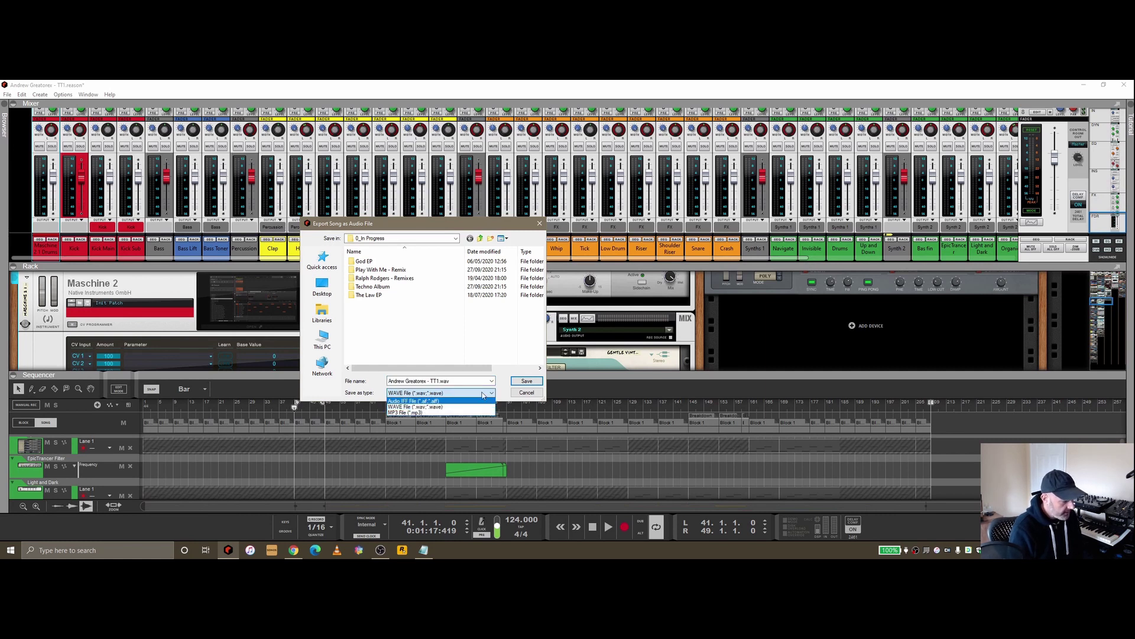
left_click(536, 393)
left_click(535, 392)
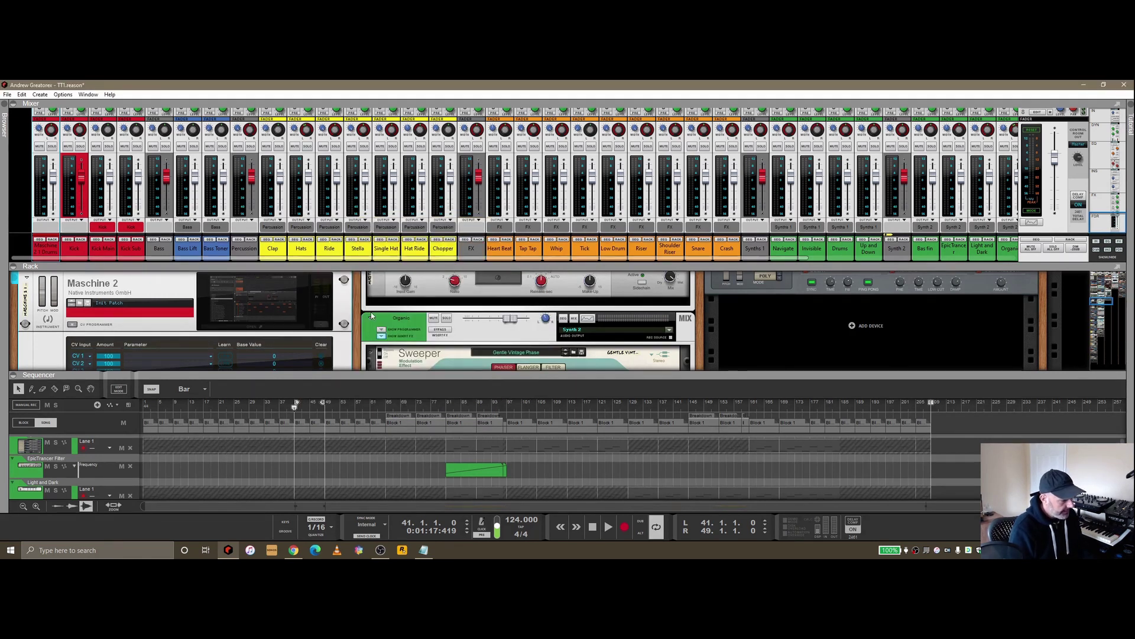
Open Bounce Mixer Channels and move the dialog slightly lower
left_click(7, 94)
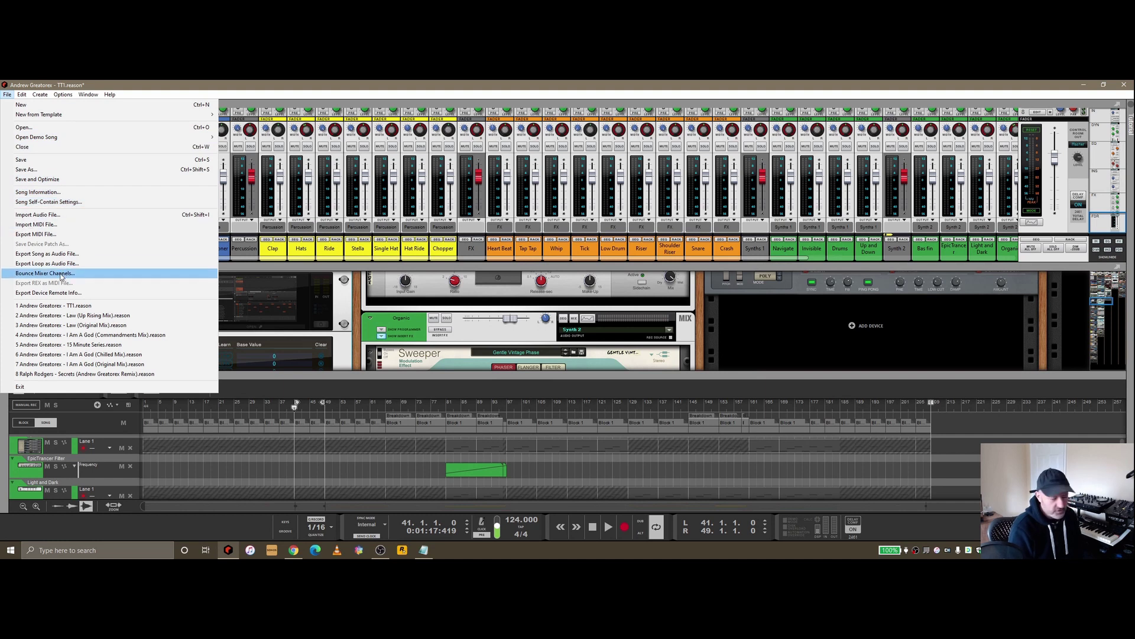
left_click(61, 274)
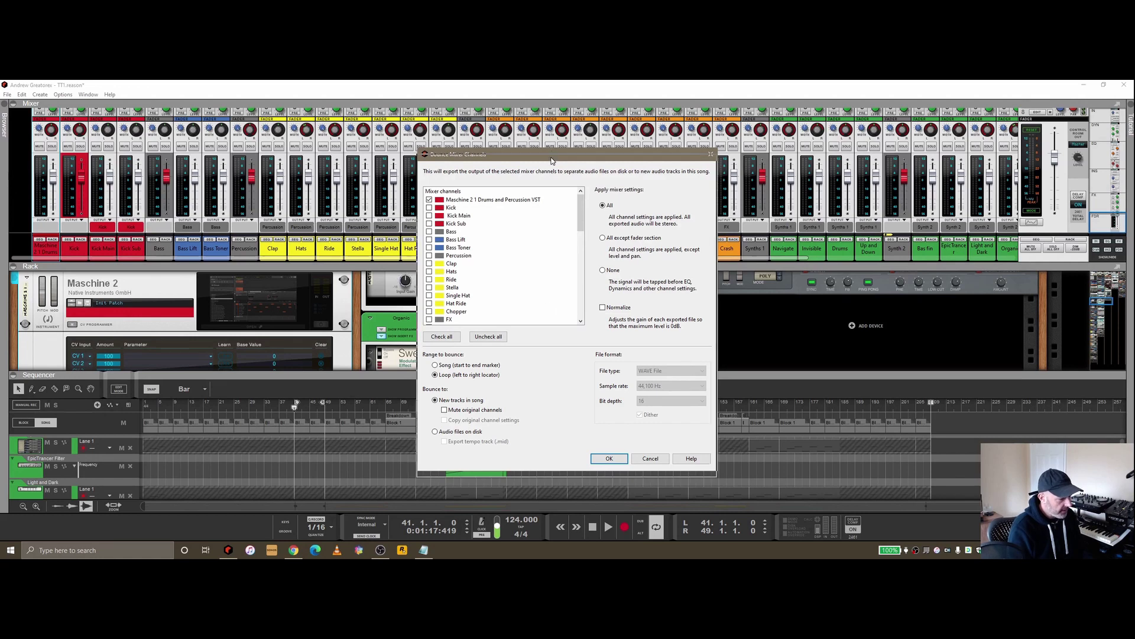
left_click_drag(545, 151, 544, 161)
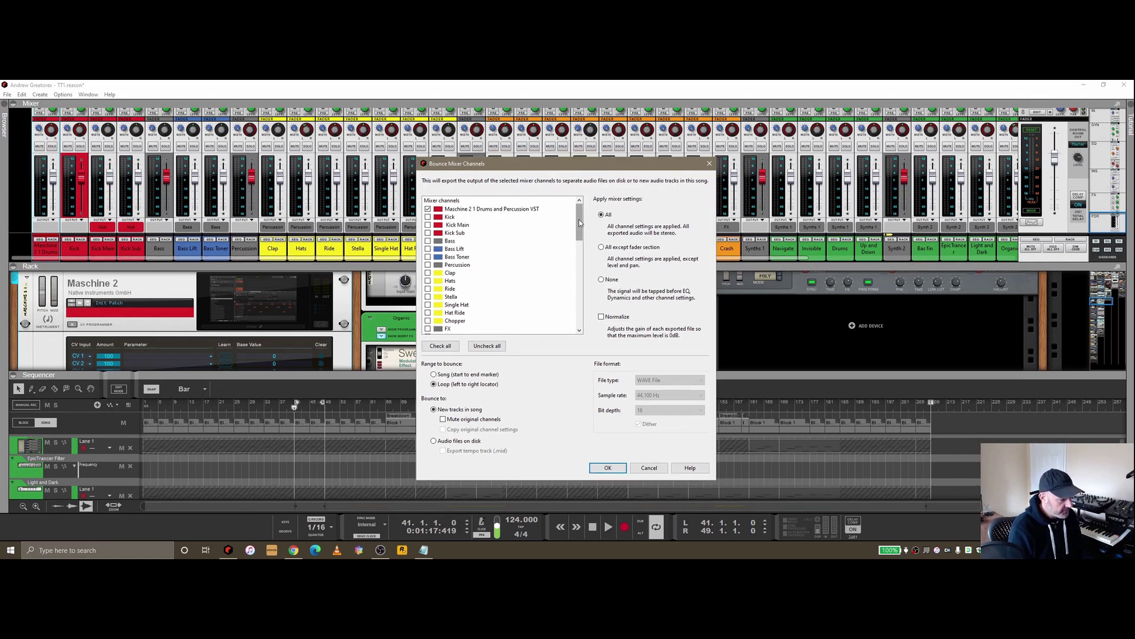
scroll(578, 222, "down", 10)
scroll(578, 230, "up", 10)
scroll(579, 235, "down", 15)
scroll(579, 235, "up", 15)
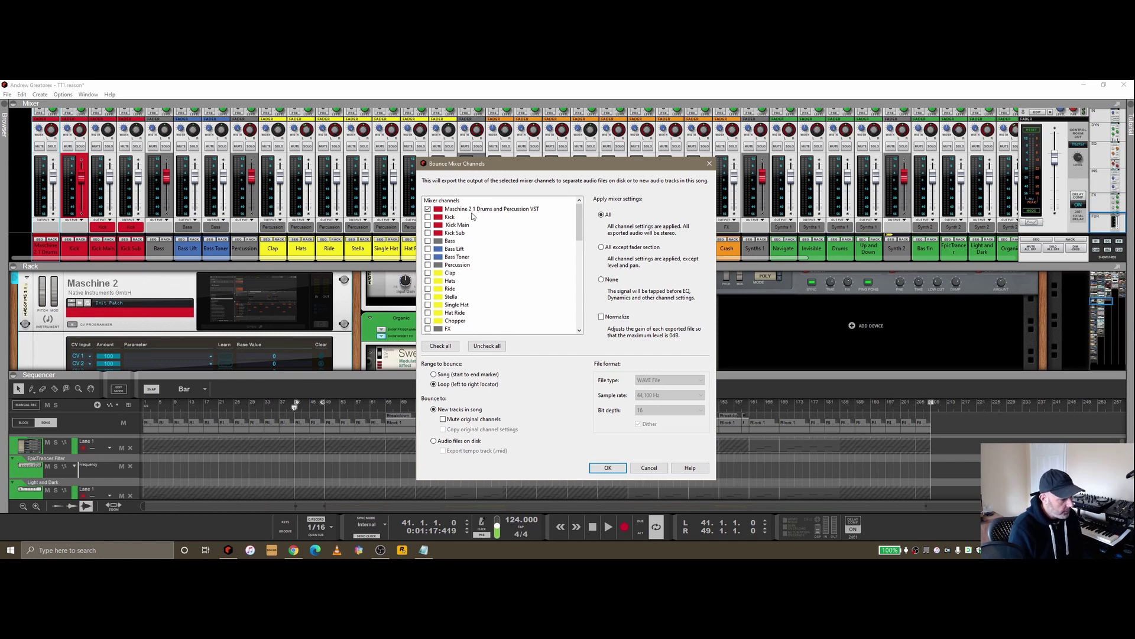
Try Check all and the Maschine 2 drums checkbox, then leave every channel unchecked
left_click(429, 209)
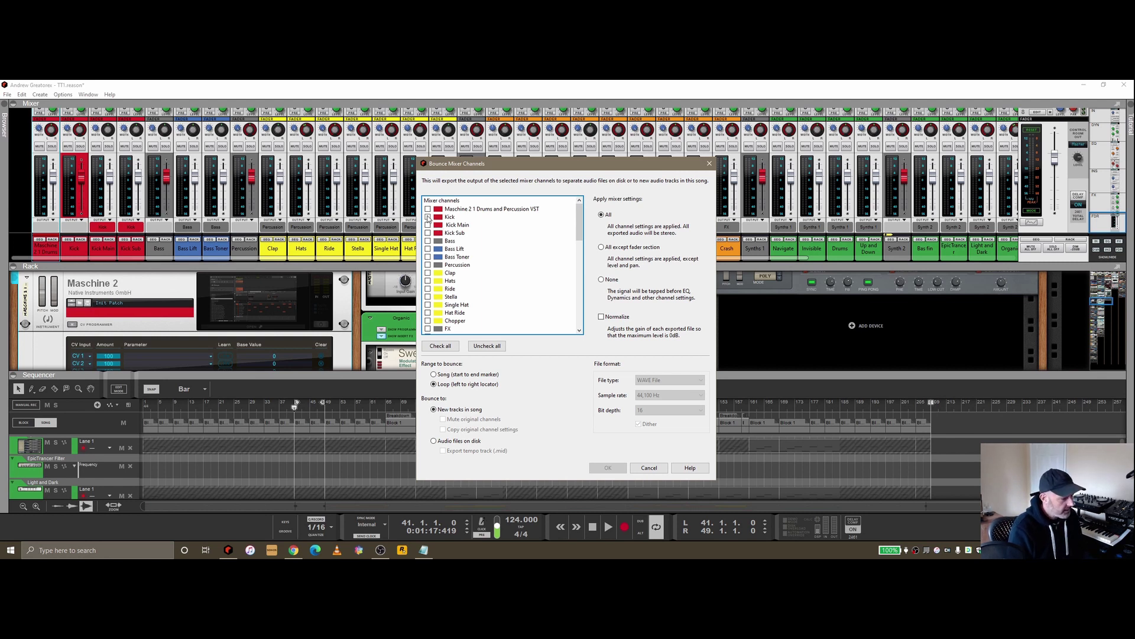
left_click(439, 348)
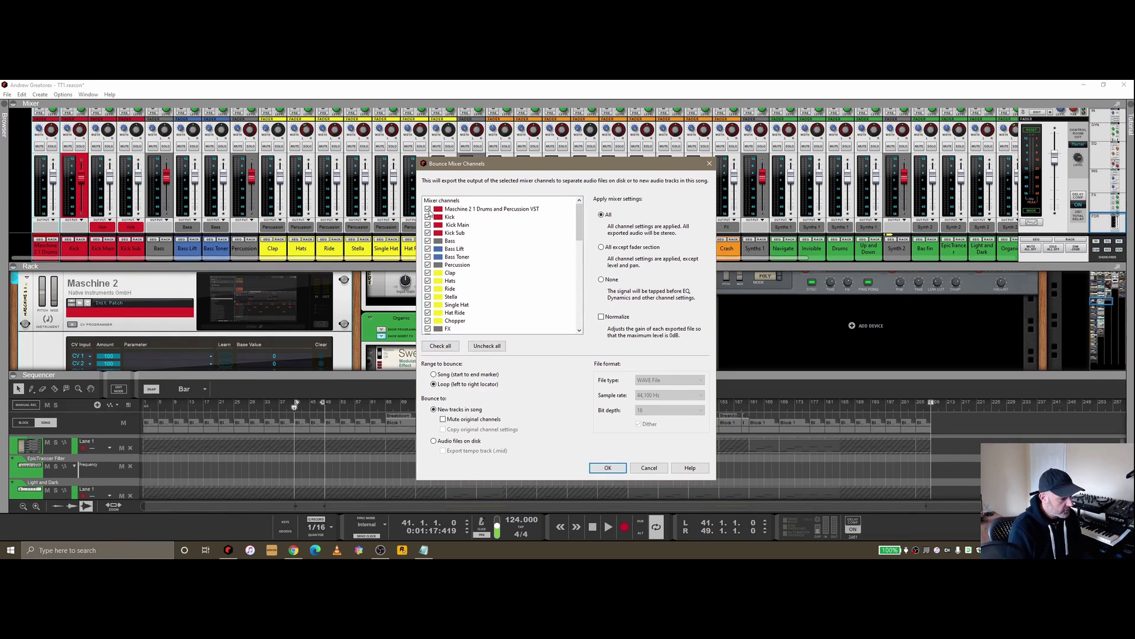
left_click(428, 211)
left_click(428, 210)
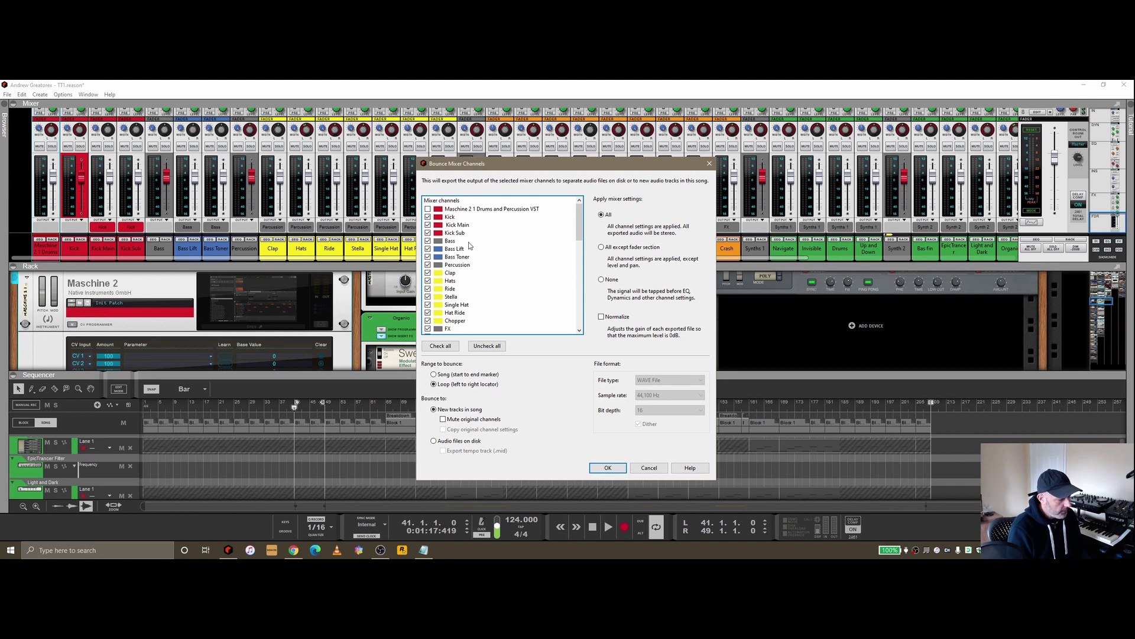
left_click(488, 347)
Tick Master Section in the channel list, then cancel the dialog without bouncing
left_click_drag(579, 231, 585, 317)
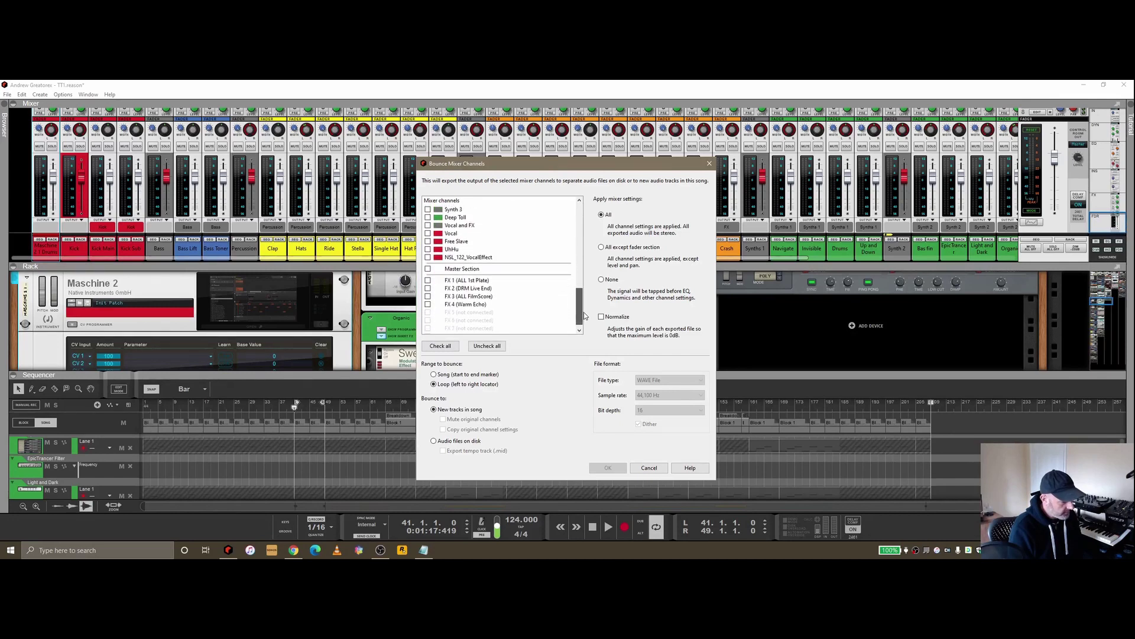
left_click(431, 269)
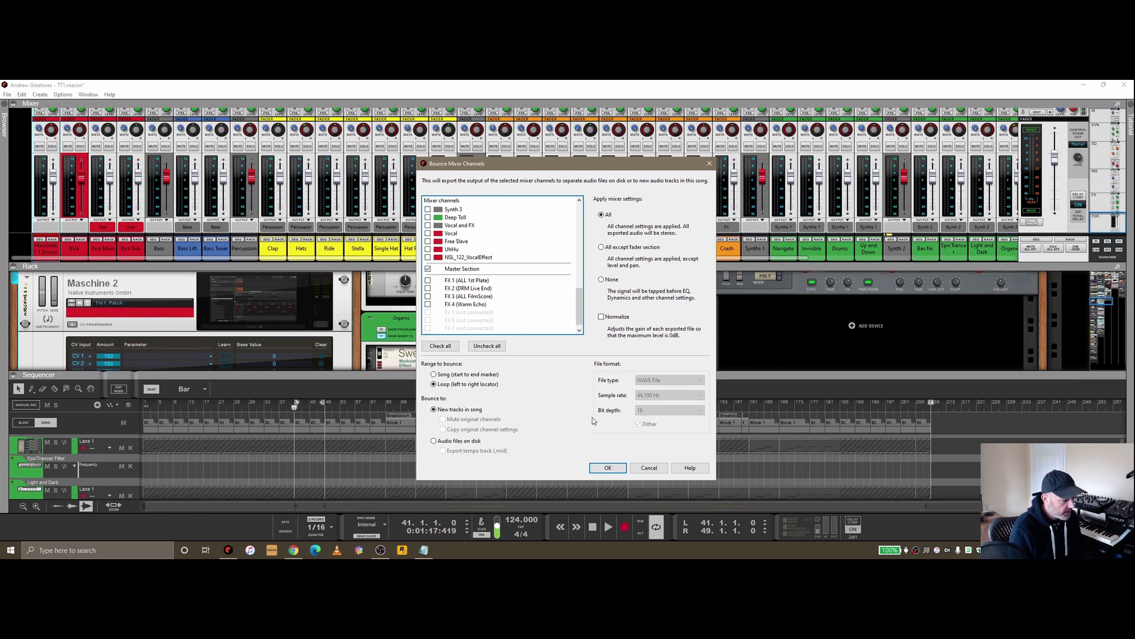
left_click(648, 468)
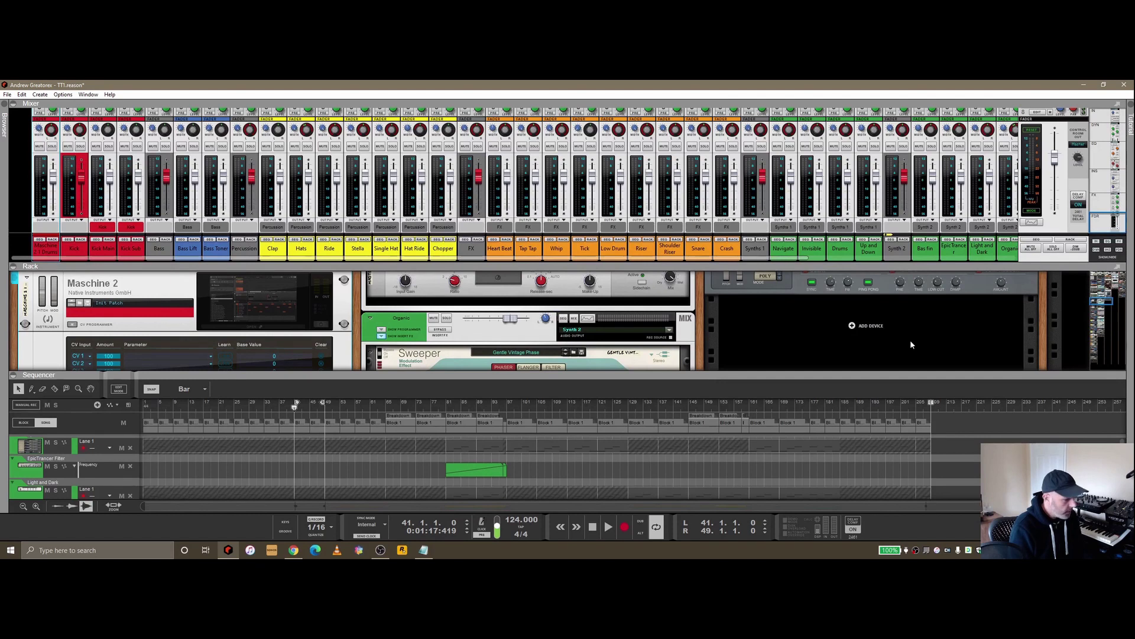
Create a sequencer track for the Master Section from its rack context menu
left_click(1071, 239)
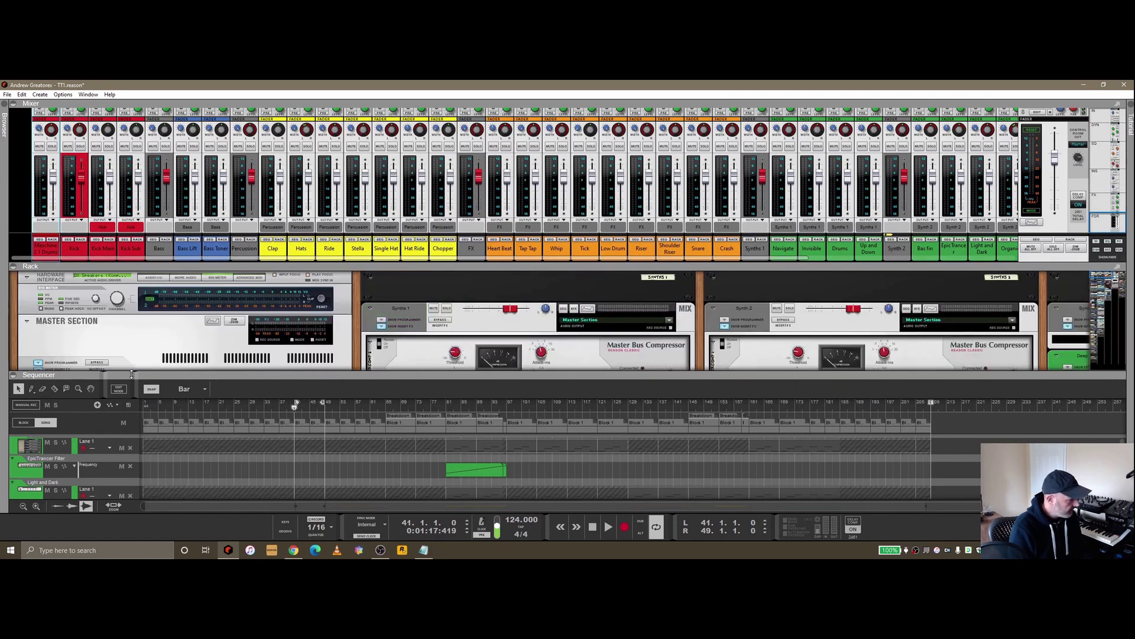
scroll(143, 348, "down", 1)
right_click(158, 304)
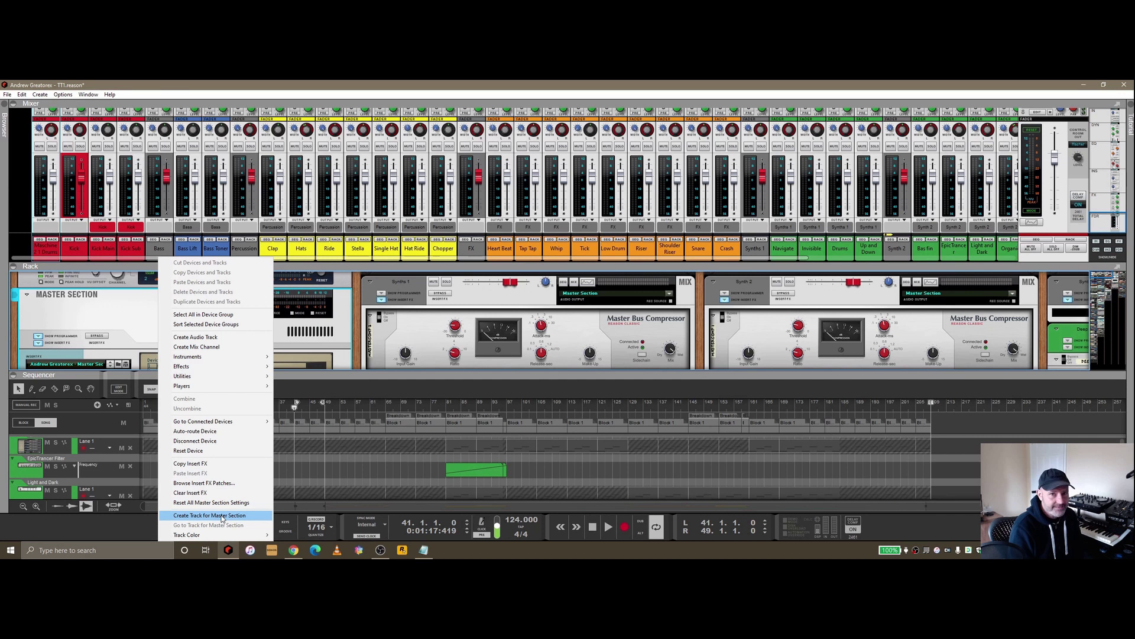
left_click(222, 517)
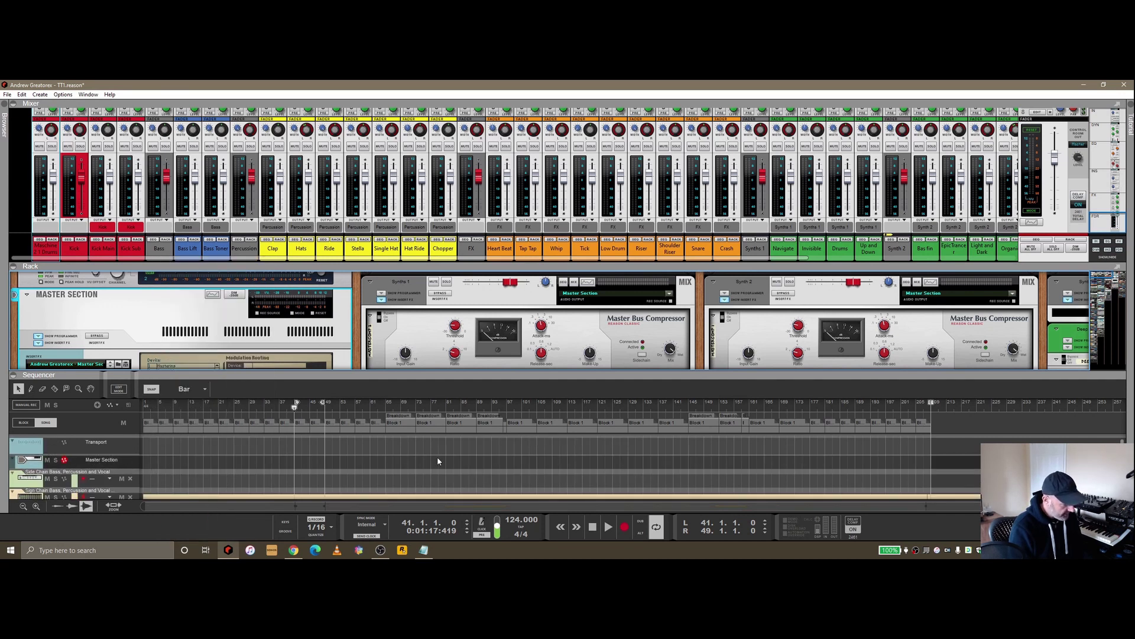
Rename the Master Section track to the artist's name followed by ' - TT1'
double_click(105, 459)
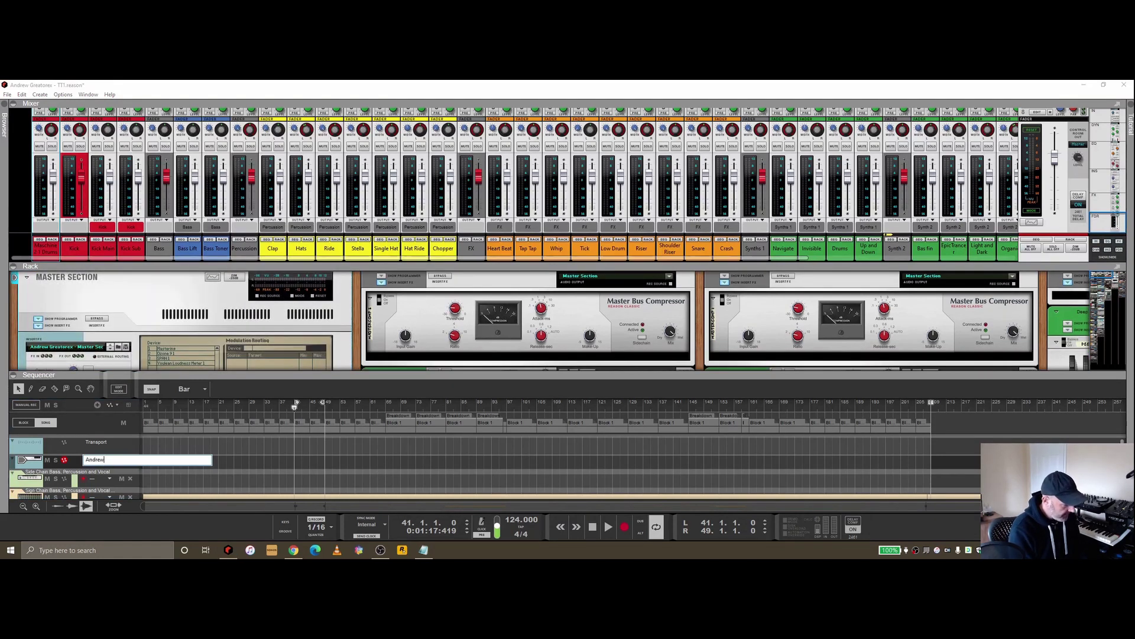
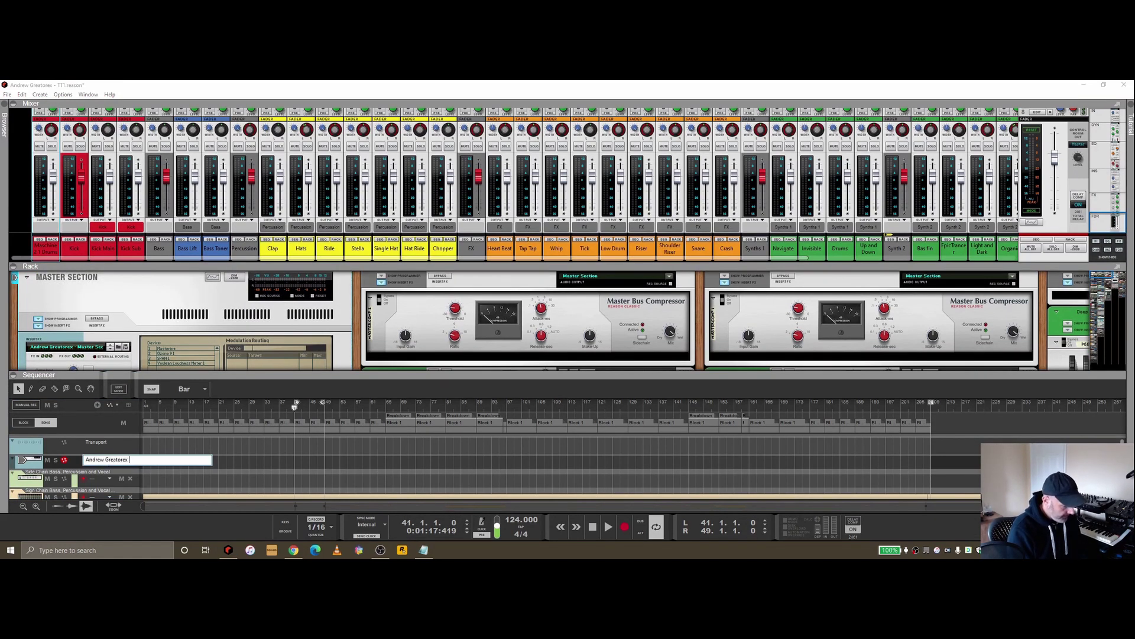
type(" - TT1")
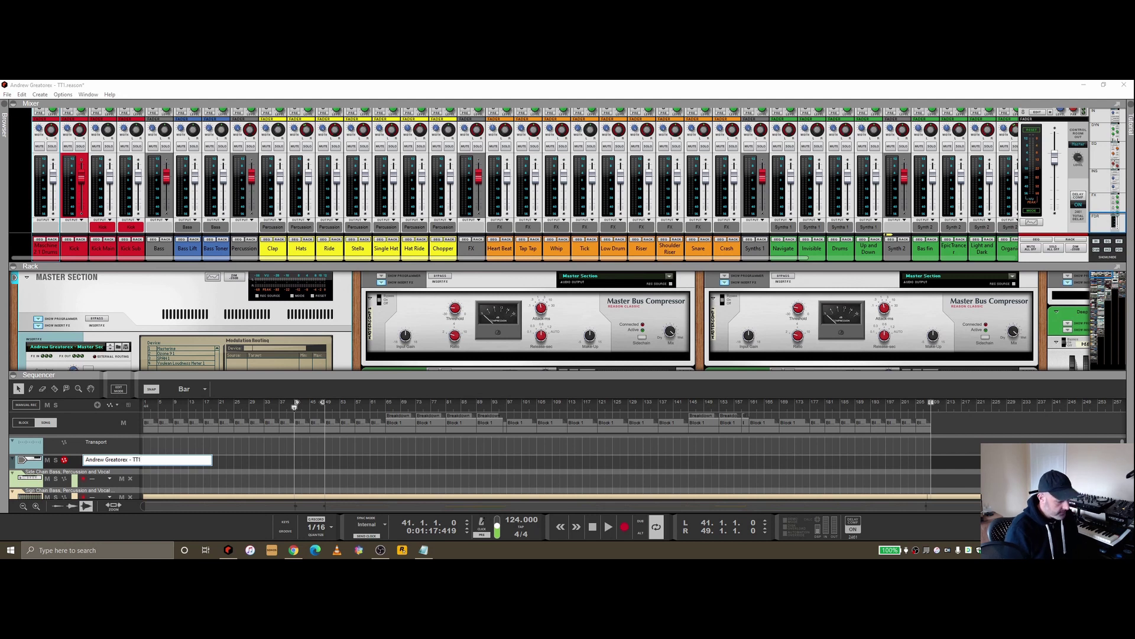
key("Return")
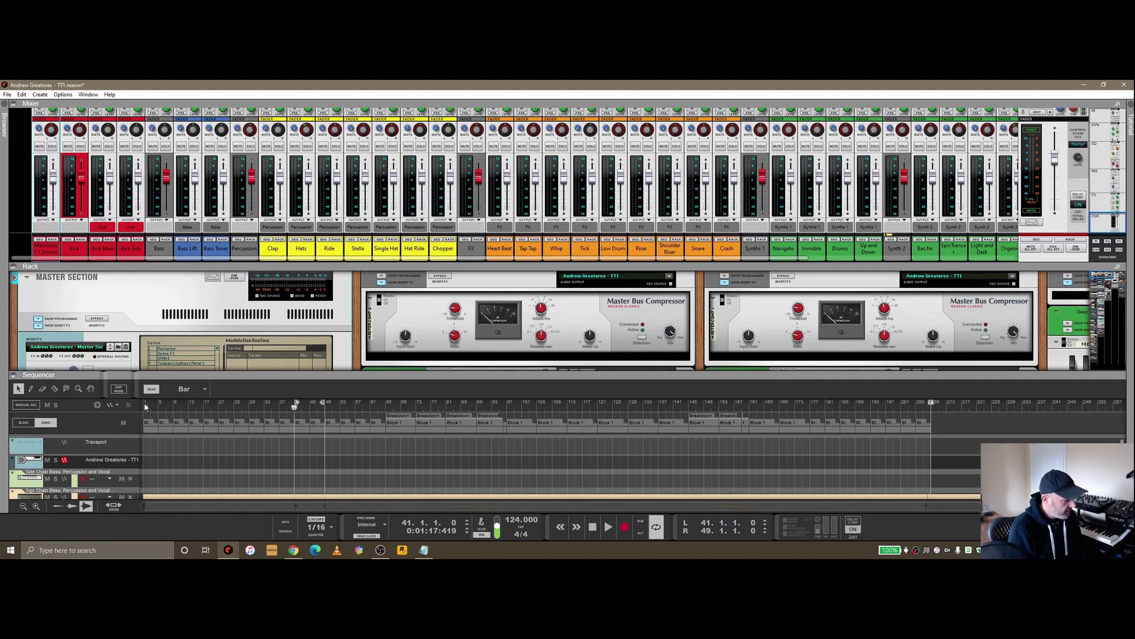
left_click(7, 94)
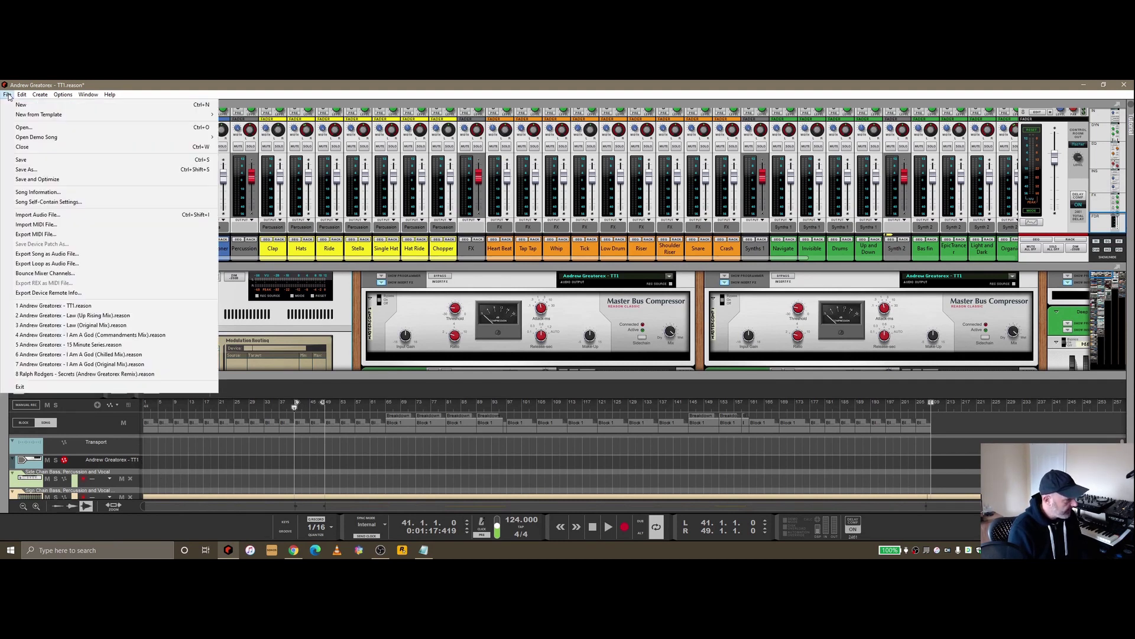
left_click(45, 274)
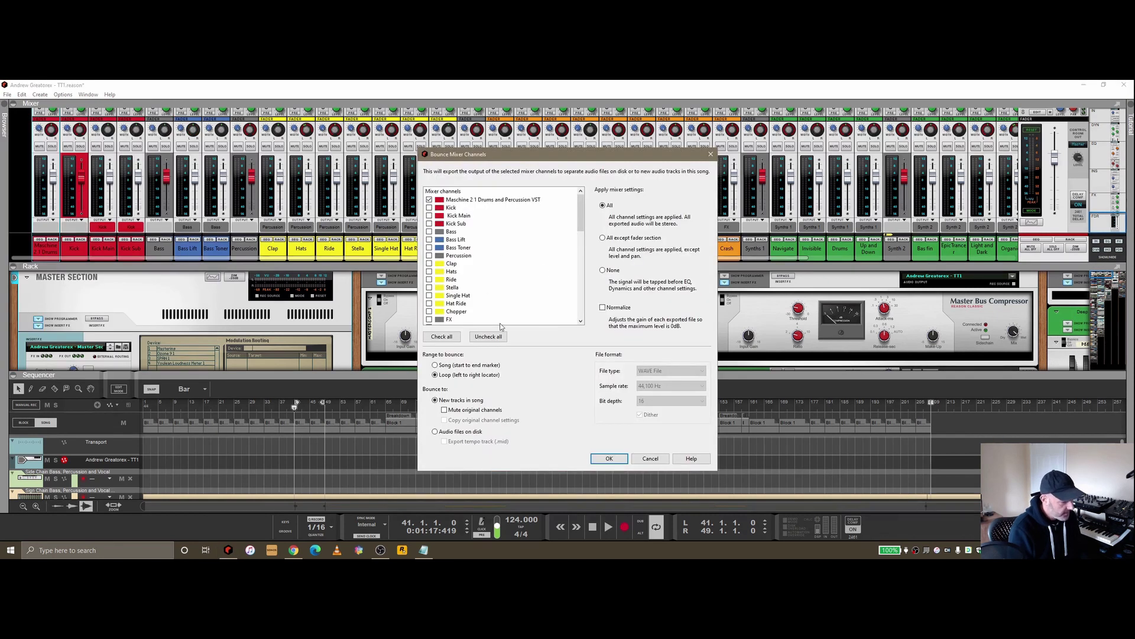
left_click(477, 338)
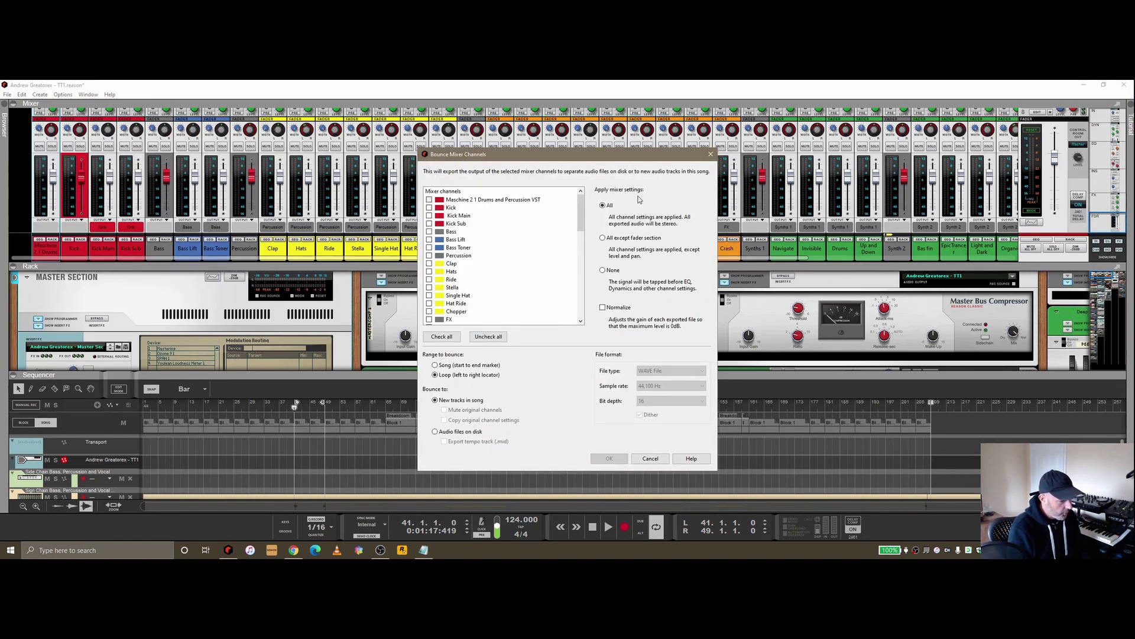
left_click_drag(582, 201, 578, 287)
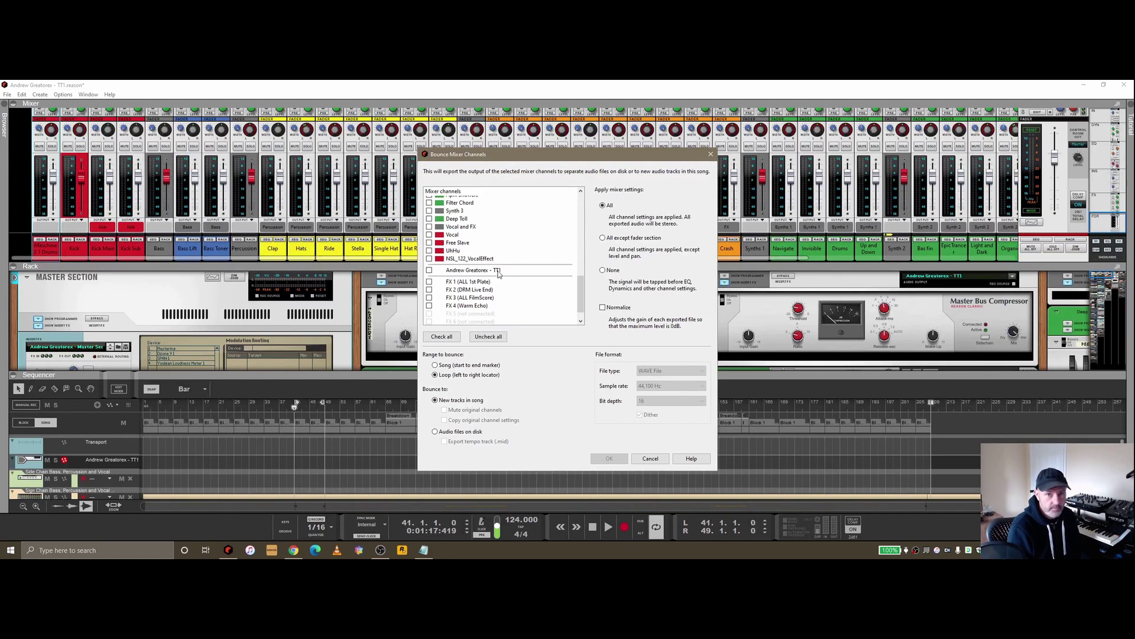
left_click(429, 270)
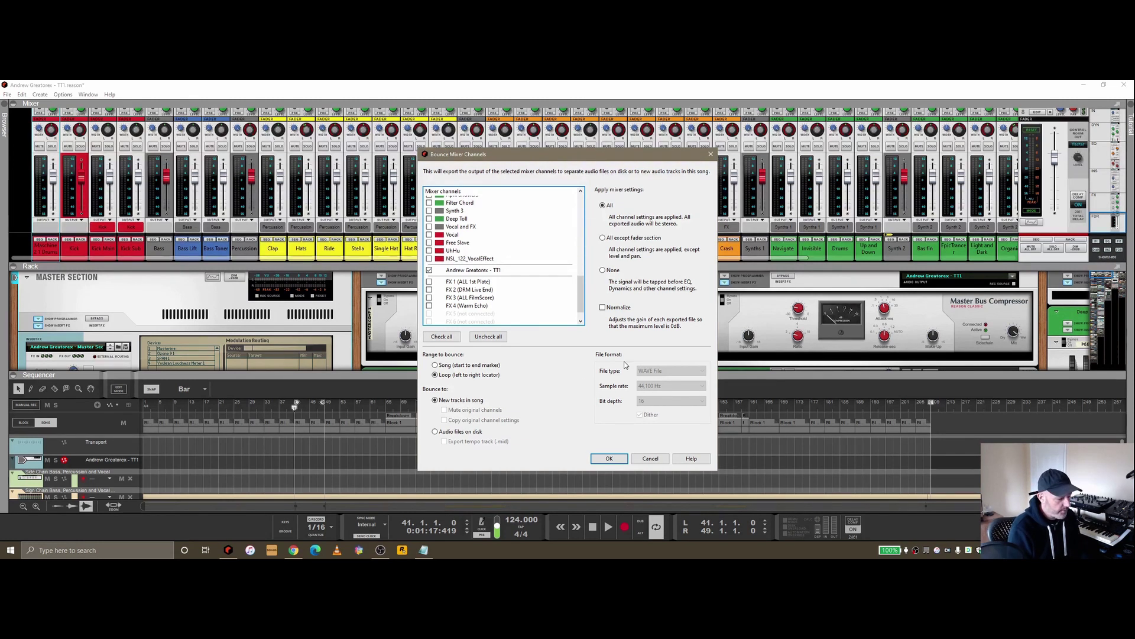
left_click(650, 459)
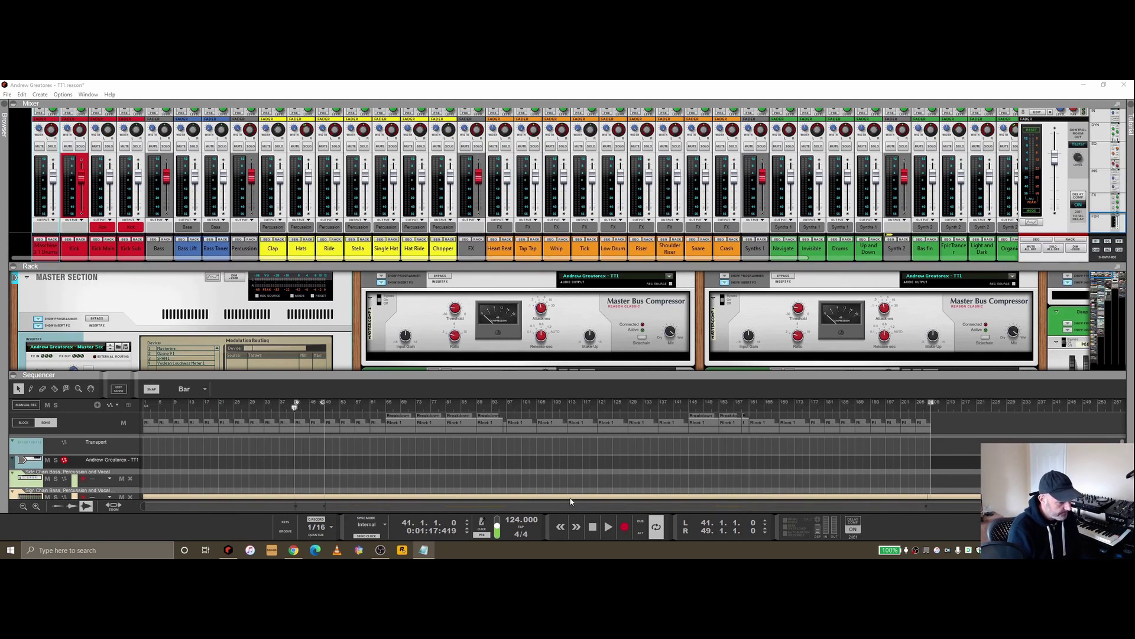
Open Bounce Mixer Channels, uncheck all channels, and tick only the master channel
left_click(8, 95)
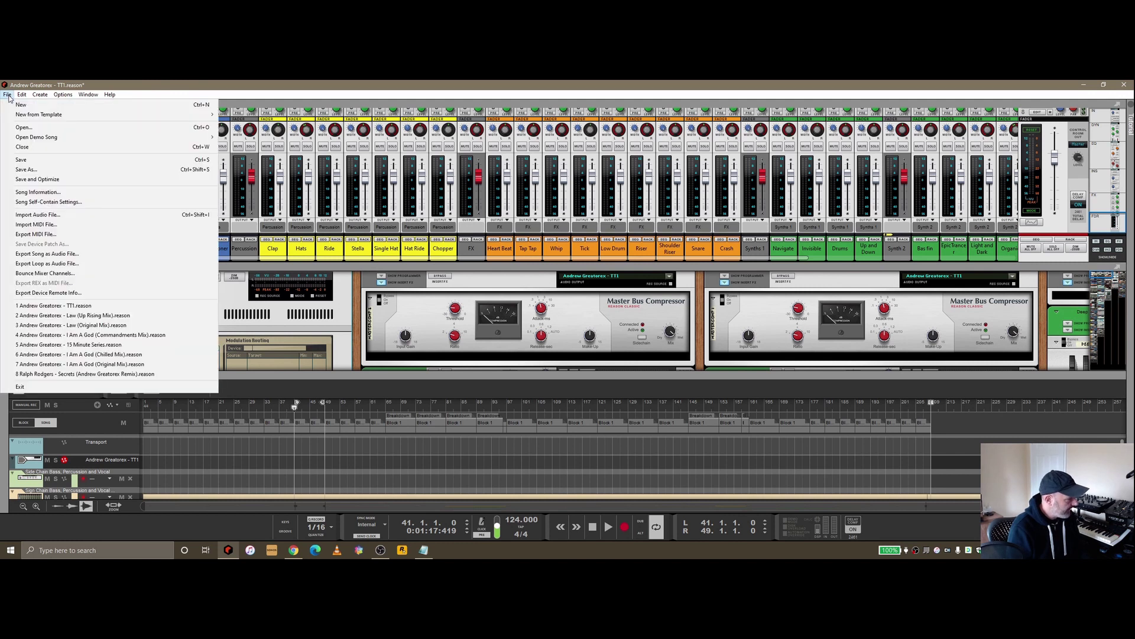
left_click(44, 273)
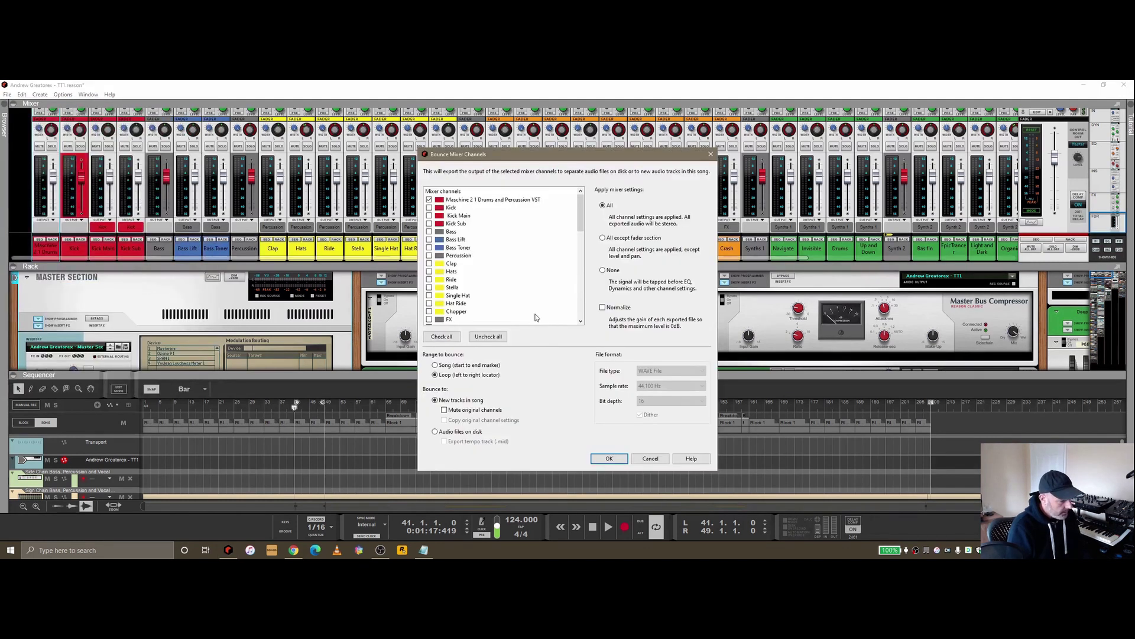
left_click(491, 337)
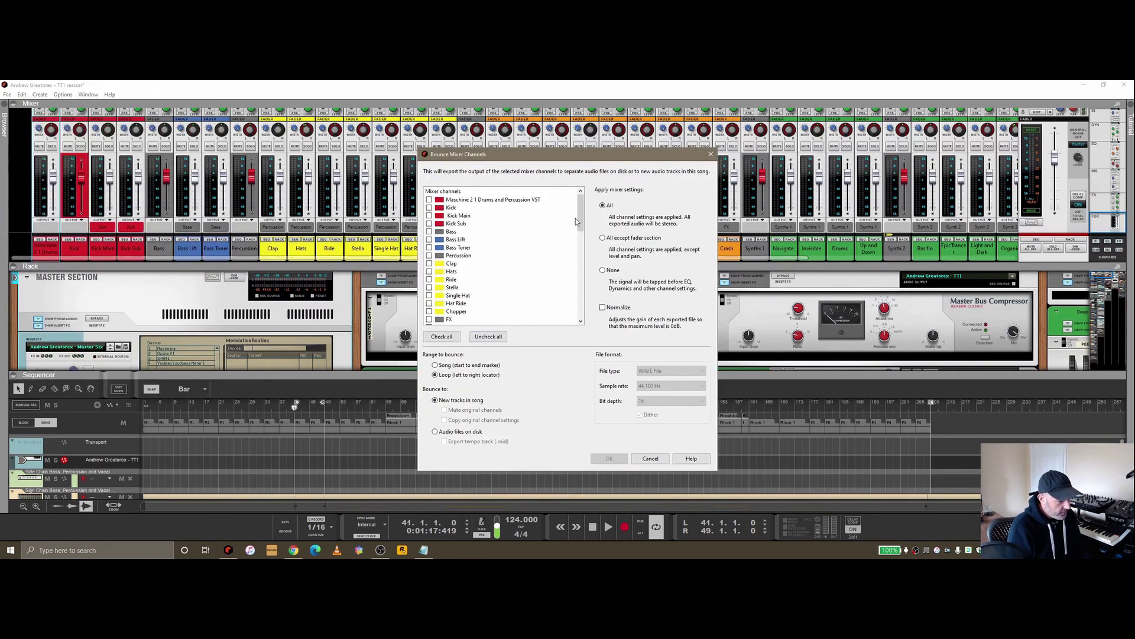
left_click_drag(575, 218, 594, 314)
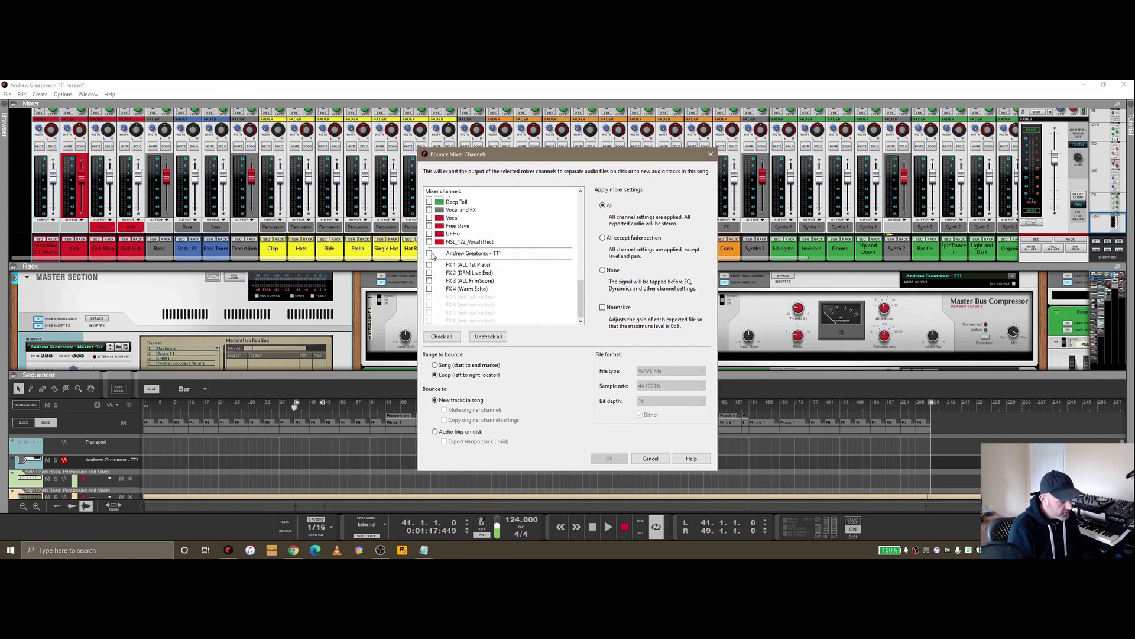
left_click(431, 254)
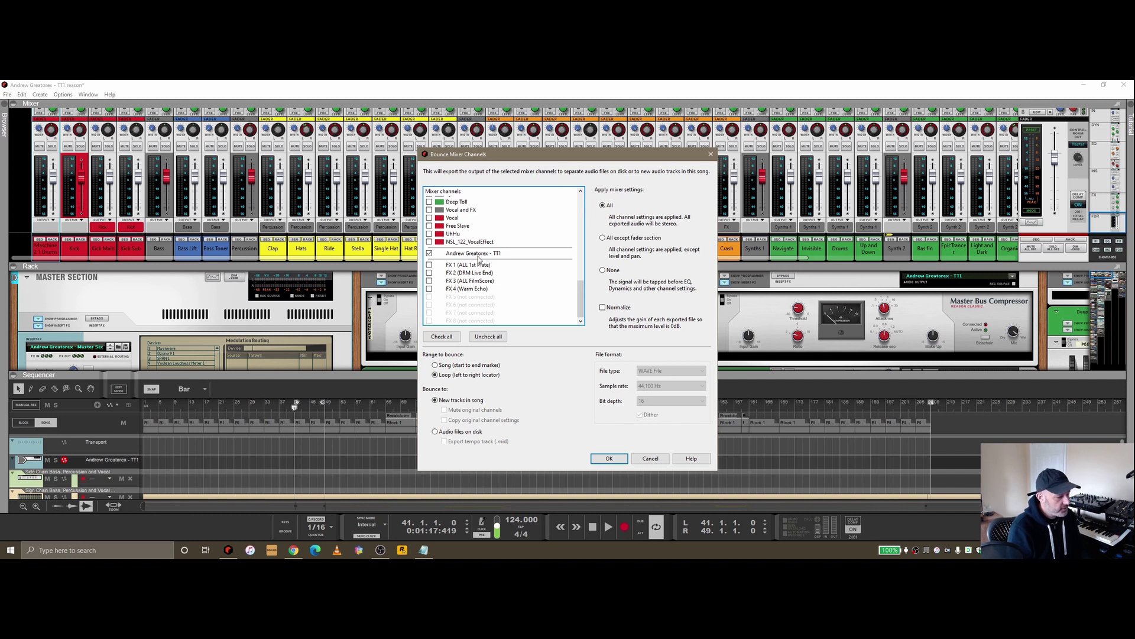
Set the range to Song (start to end marker) and output to Audio files on disk
left_click(452, 365)
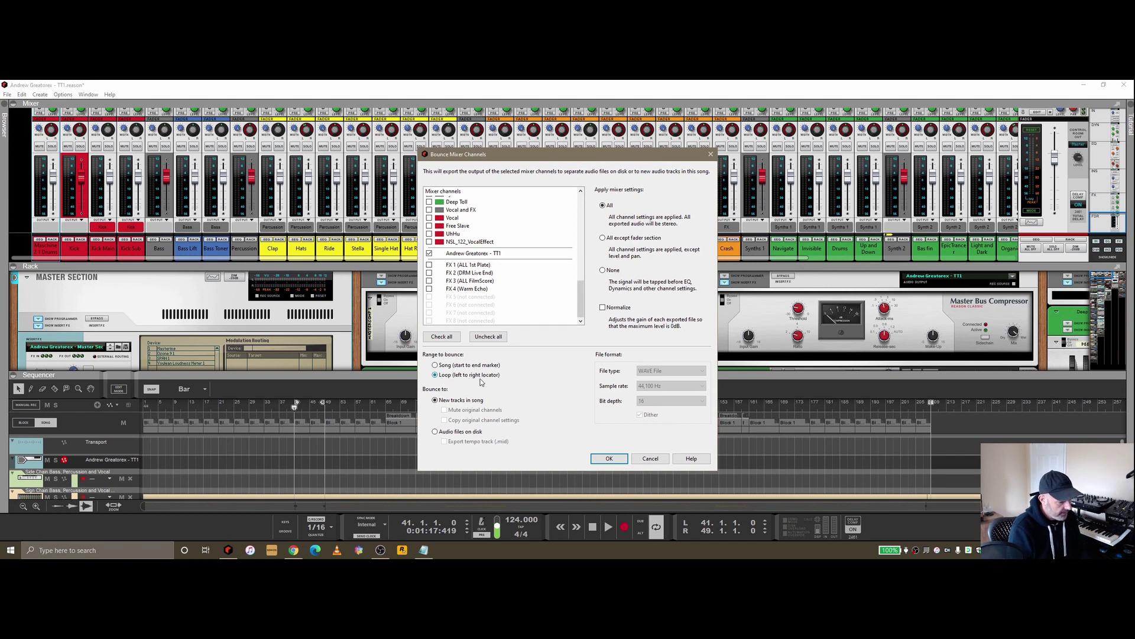
left_click(445, 374)
left_click(467, 365)
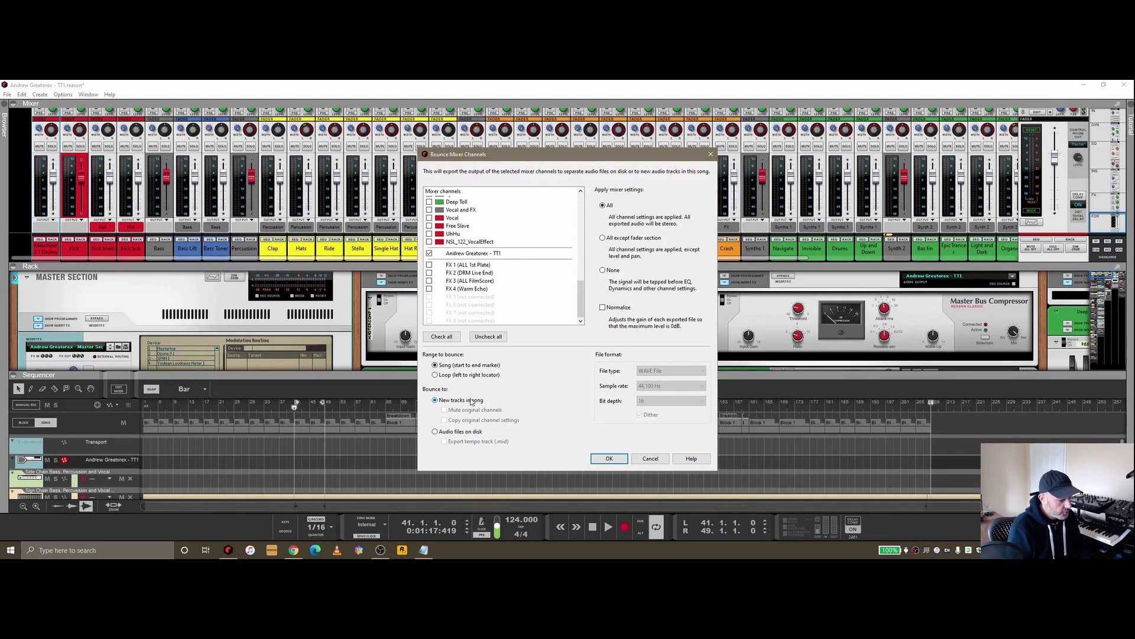
left_click(446, 432)
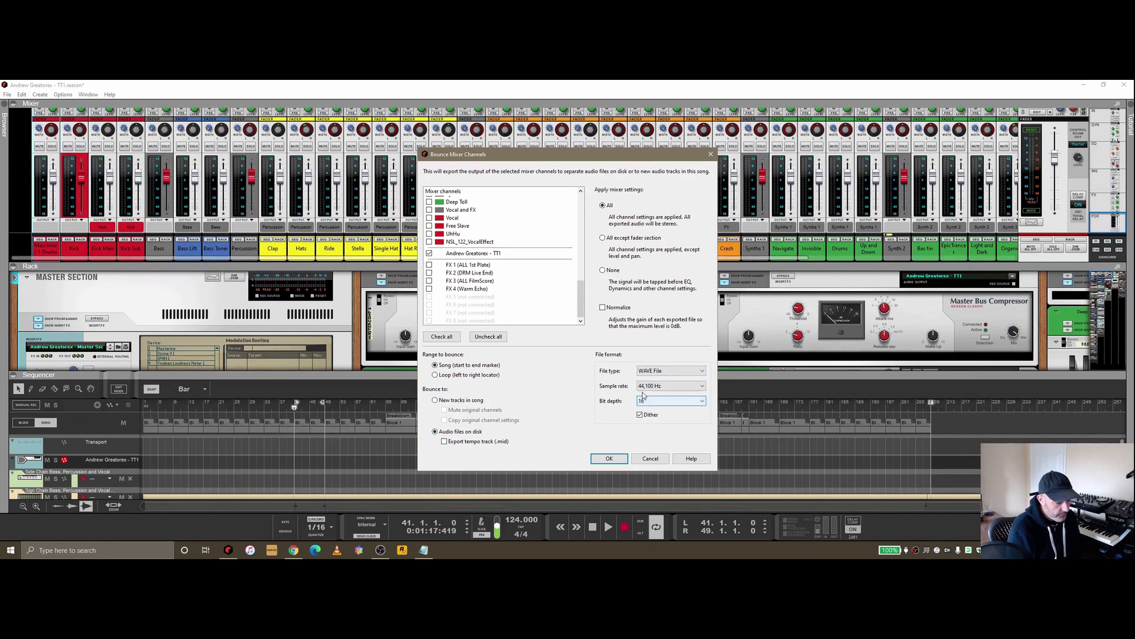
left_click(445, 402)
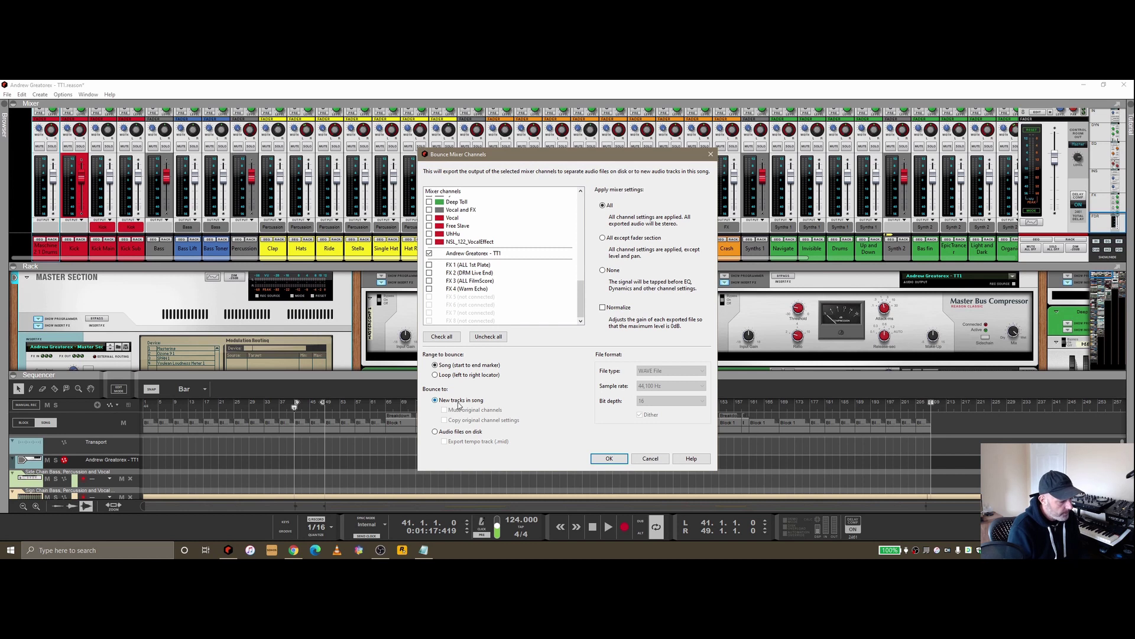
left_click(444, 433)
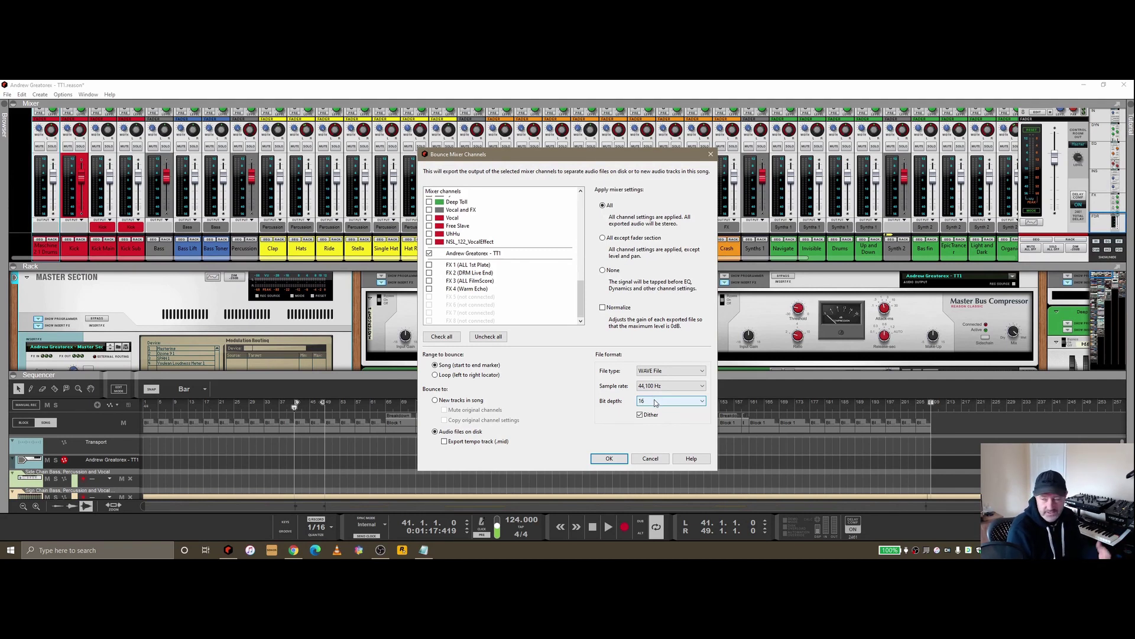
Choose 24 in the Bit depth list, briefly try 16, then set it back to 24
left_click(654, 403)
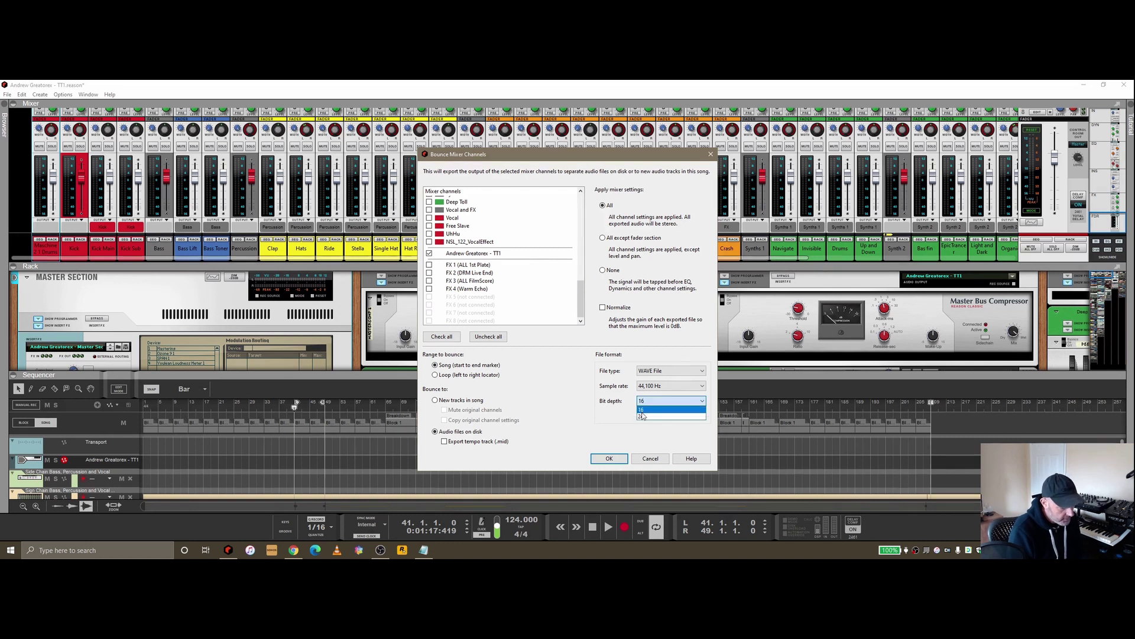
left_click(643, 417)
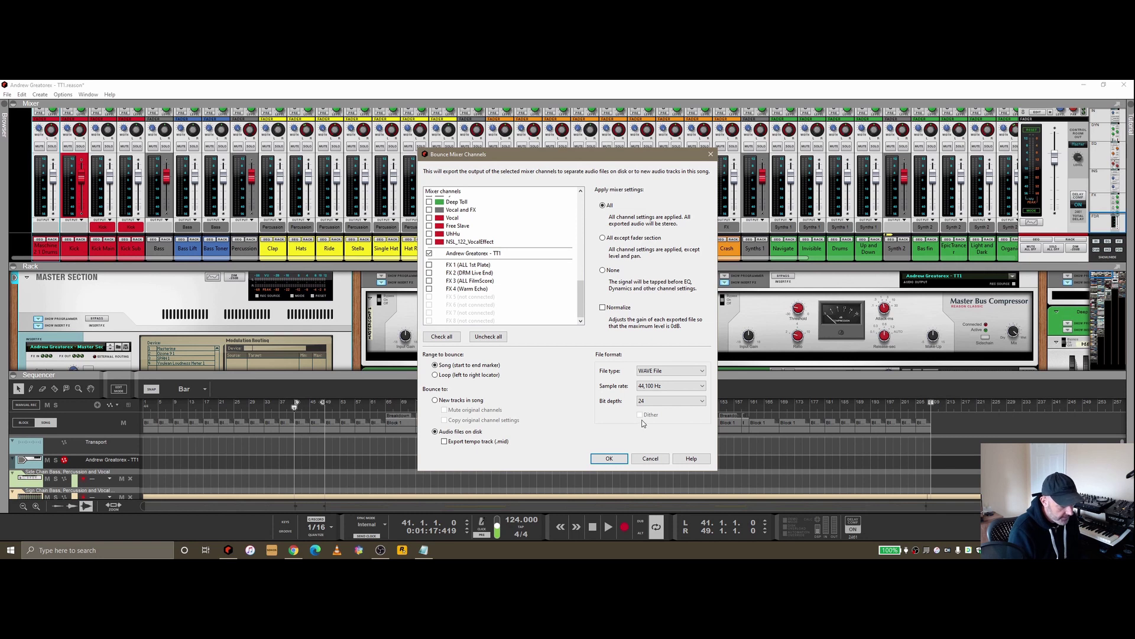
left_click(650, 404)
left_click(648, 416)
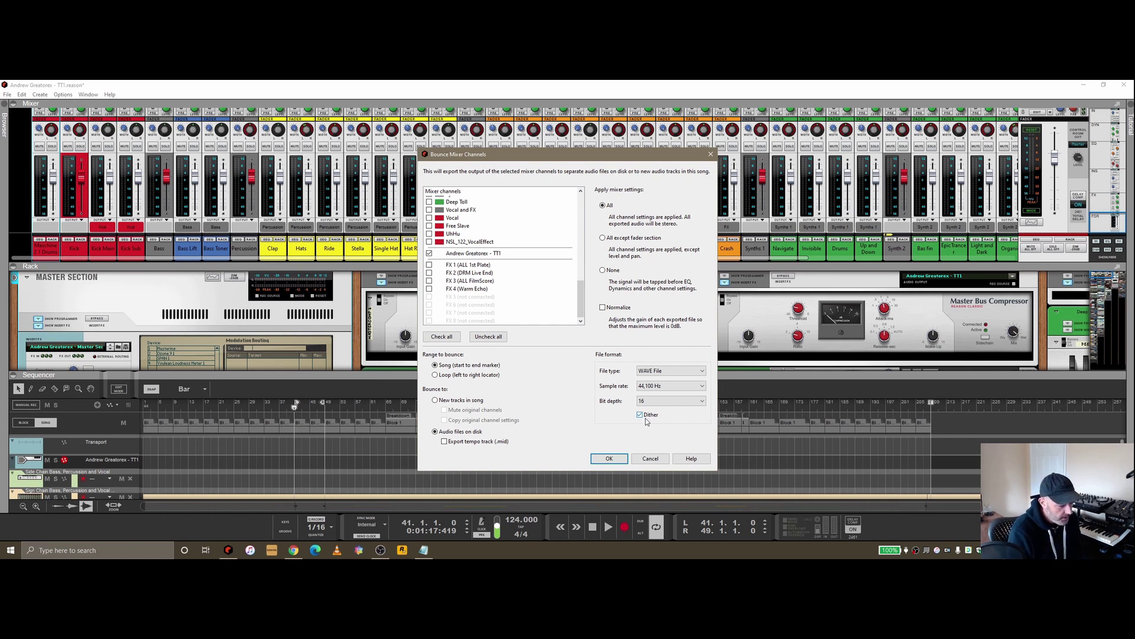
left_click(672, 400)
left_click(654, 421)
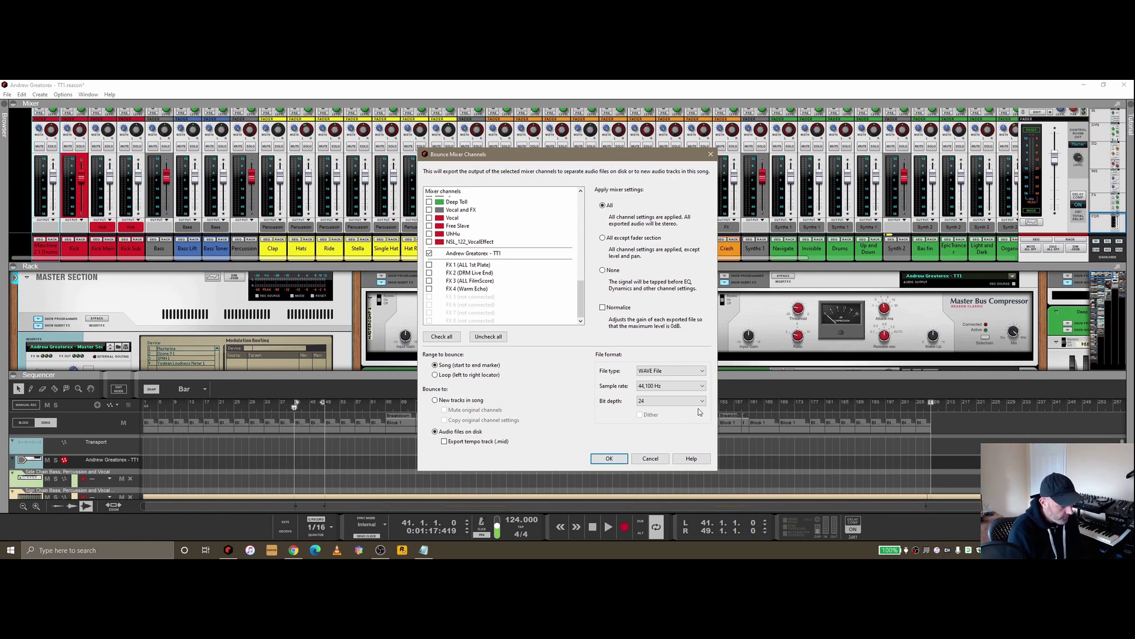
Confirm the bounce, pick Desktop as the destination folder, then stop the export around bar 9
left_click(609, 456)
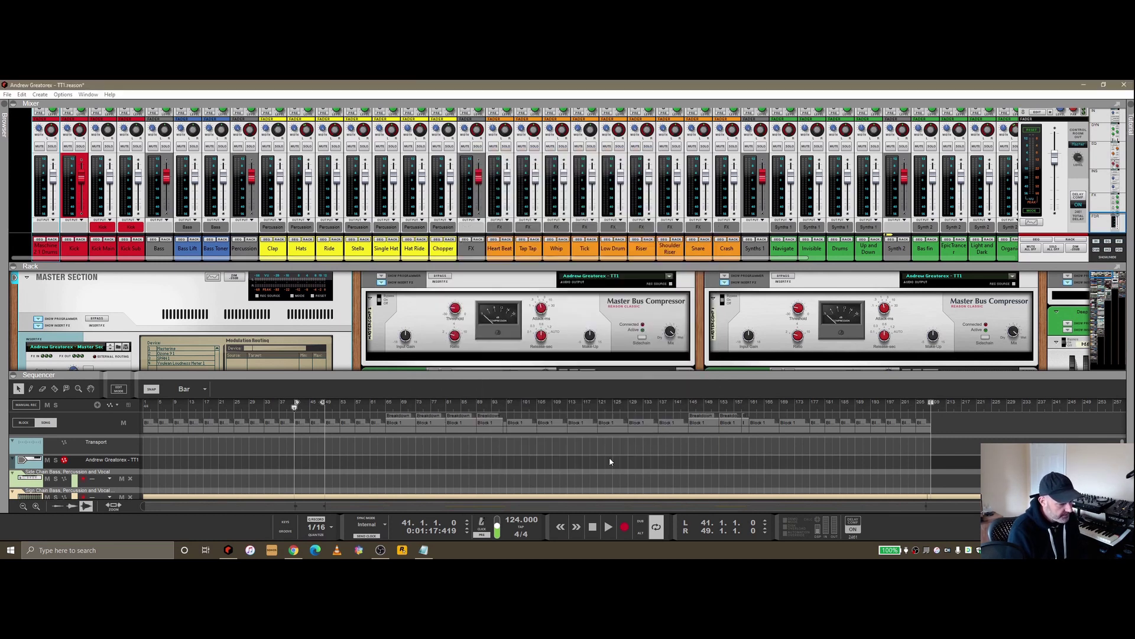
double_click(548, 336)
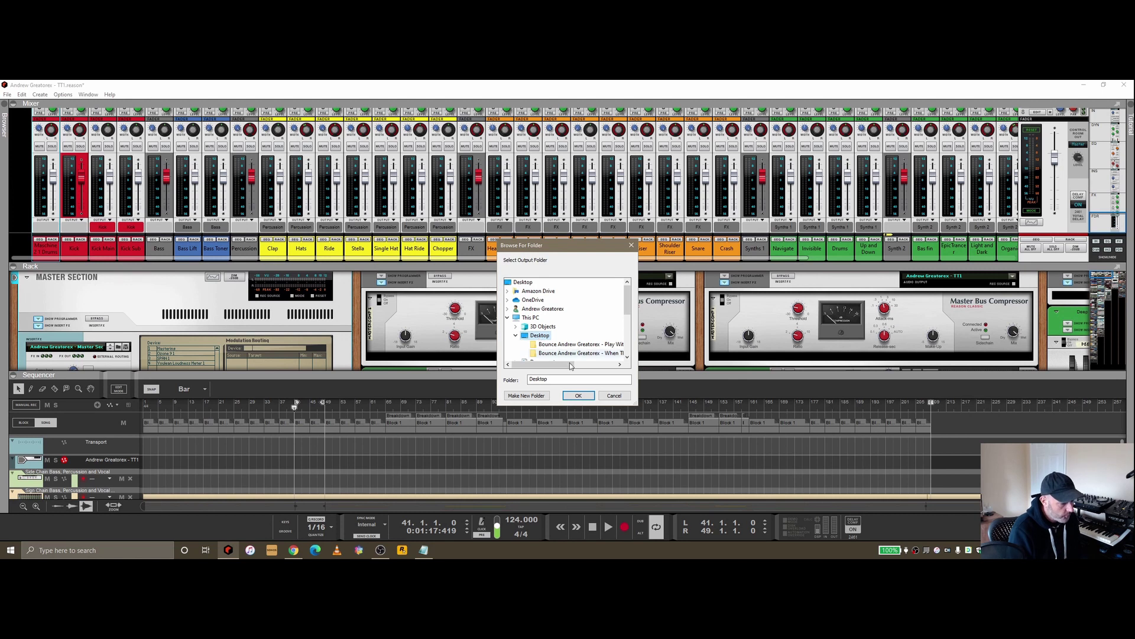
left_click(579, 396)
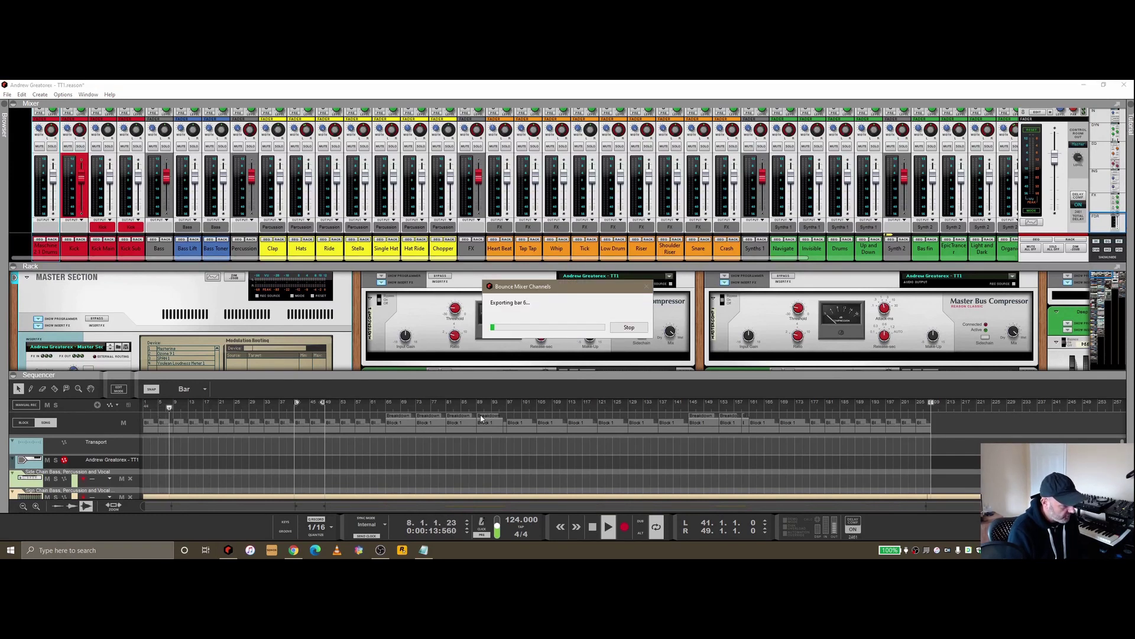
left_click(628, 329)
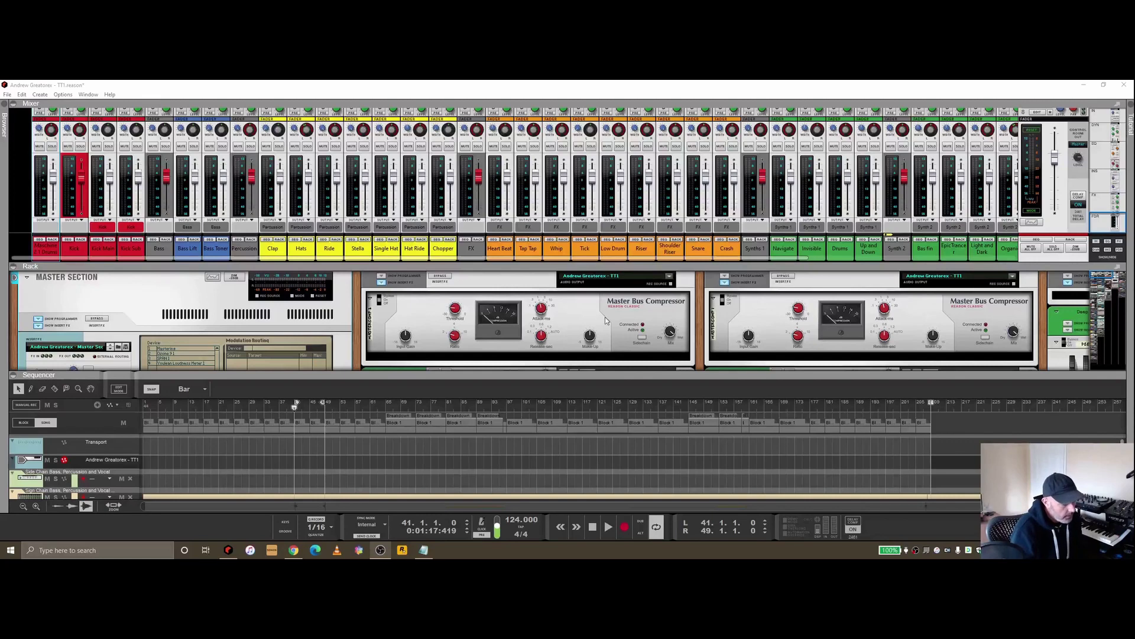
Reopen Bounce Mixer Channels, cancel it, and jump the rack to the Maschine 2 device
left_click(7, 95)
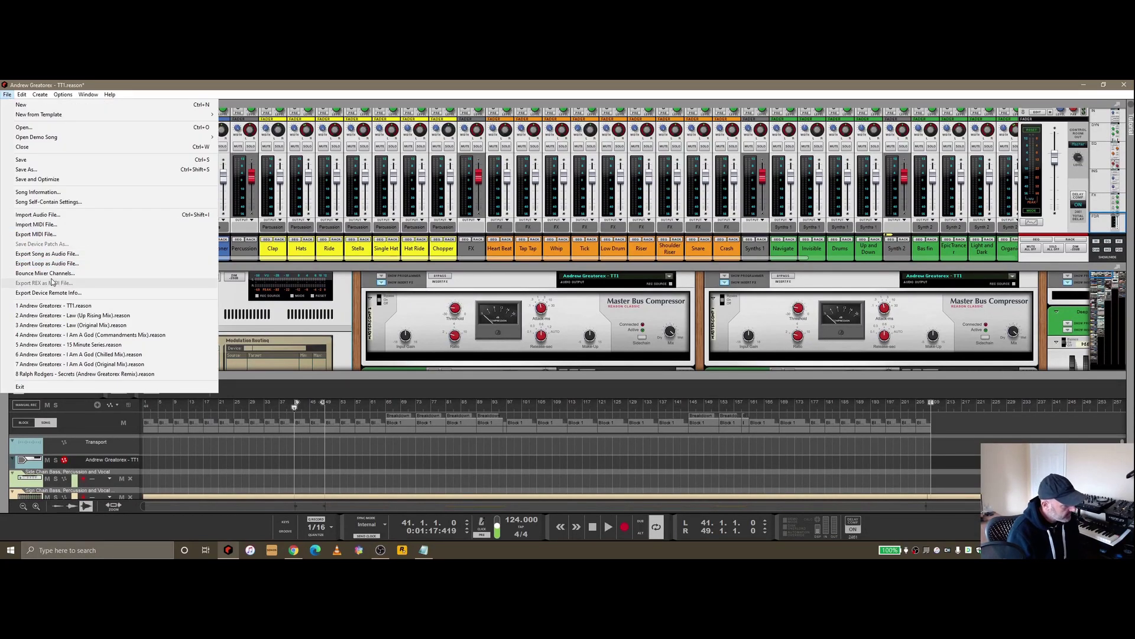
left_click(51, 273)
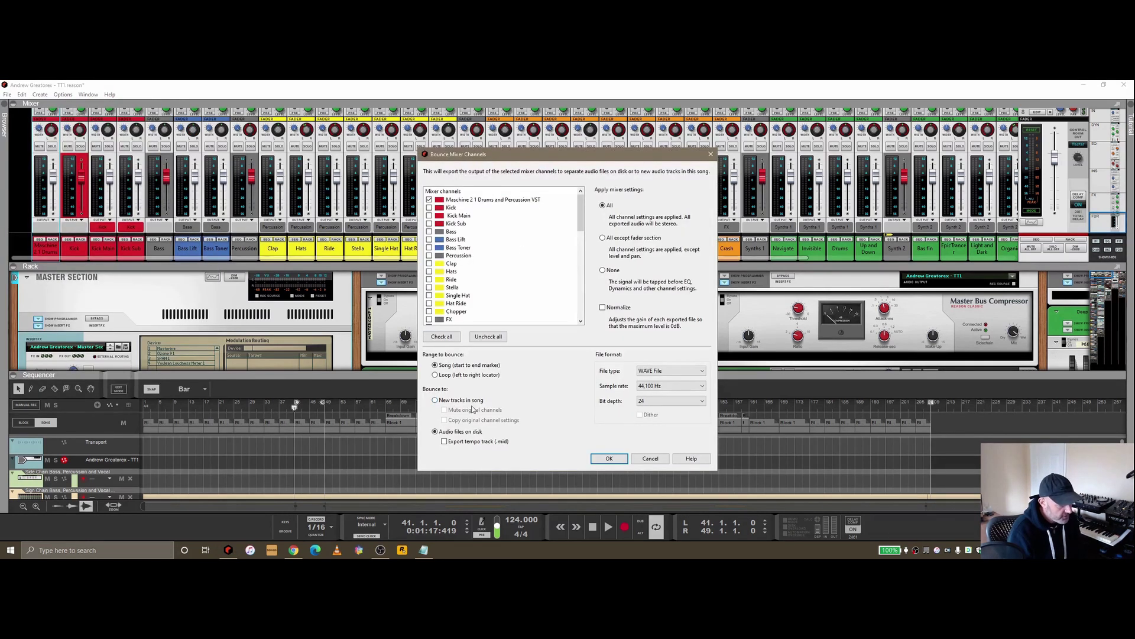
left_click(651, 459)
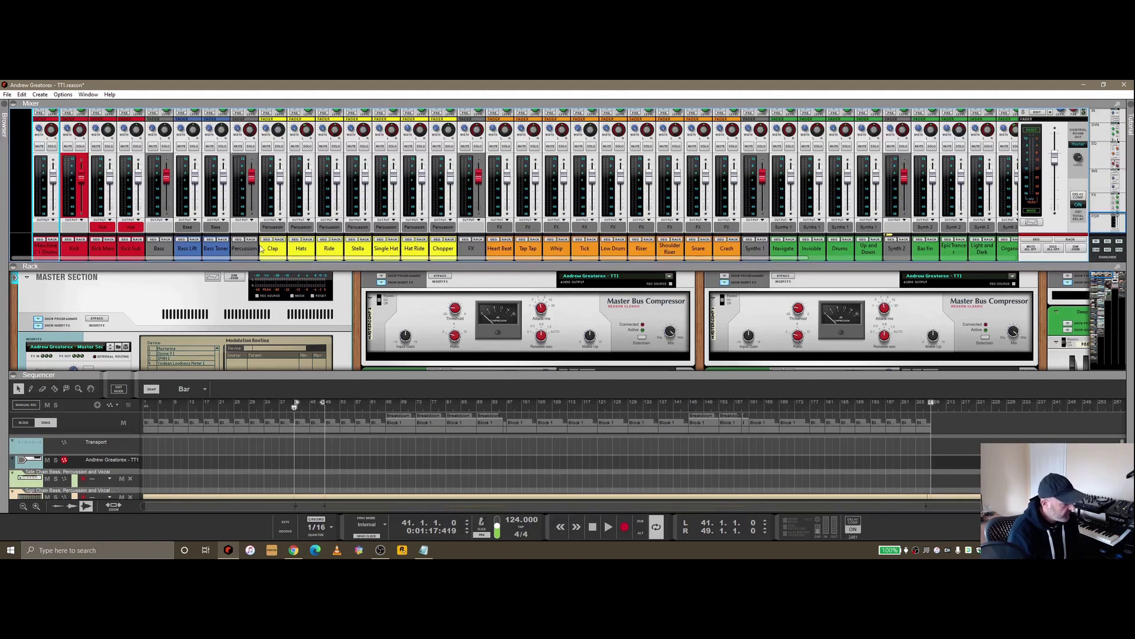
left_click(53, 239)
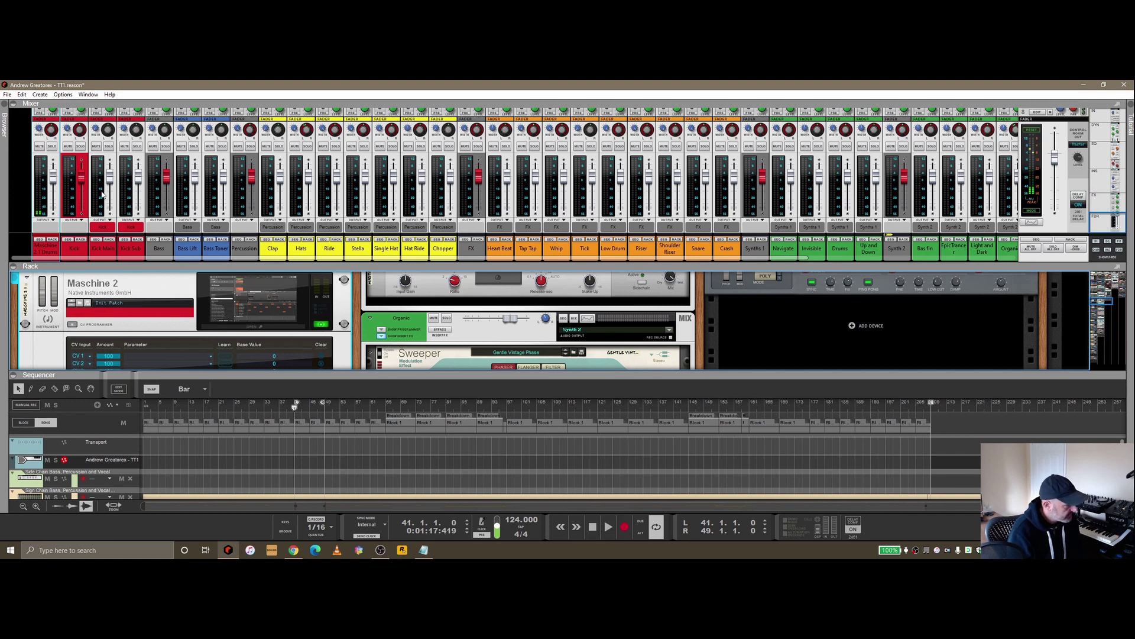
Solo the Maschine channel, audition it, return to bar 41, and open Bounce Mixer Channels
left_click(52, 146)
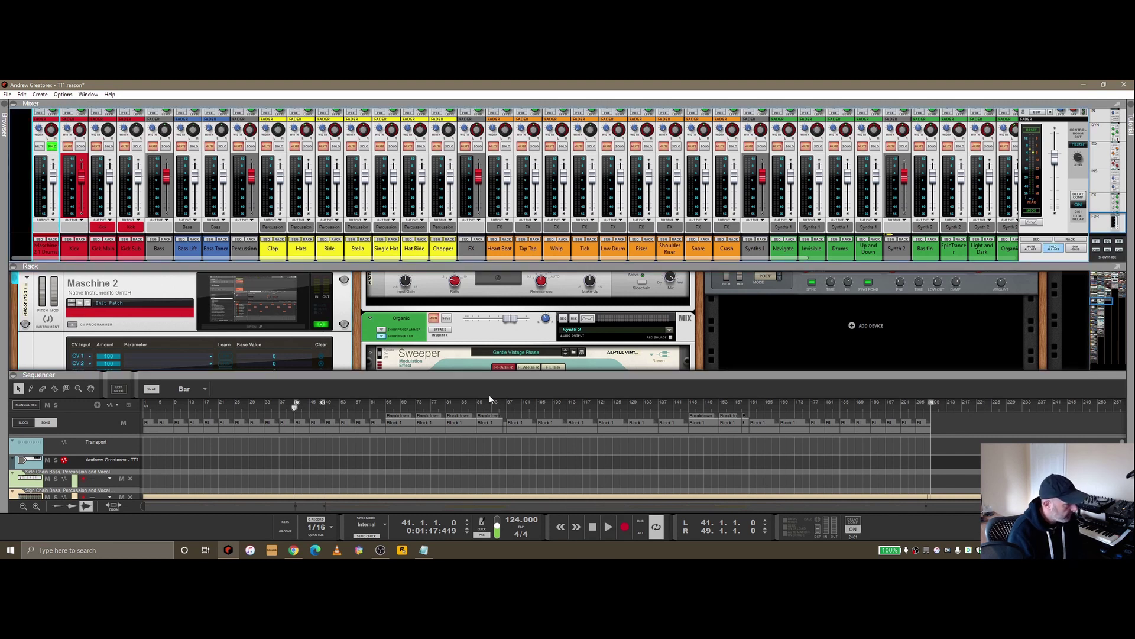
left_click(599, 531)
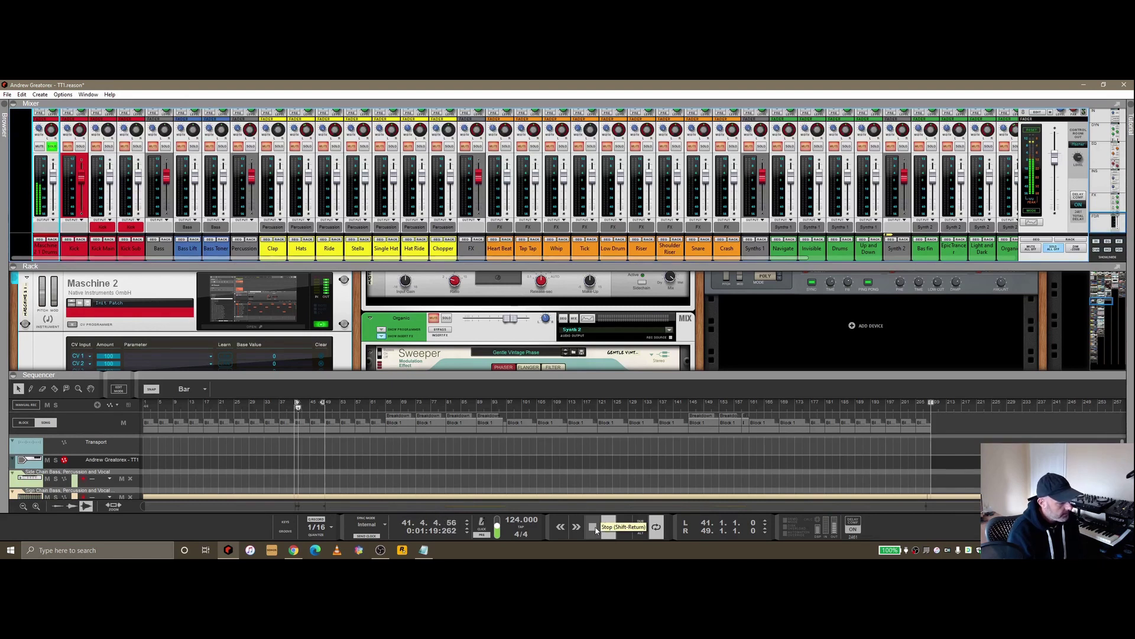
left_click(593, 527)
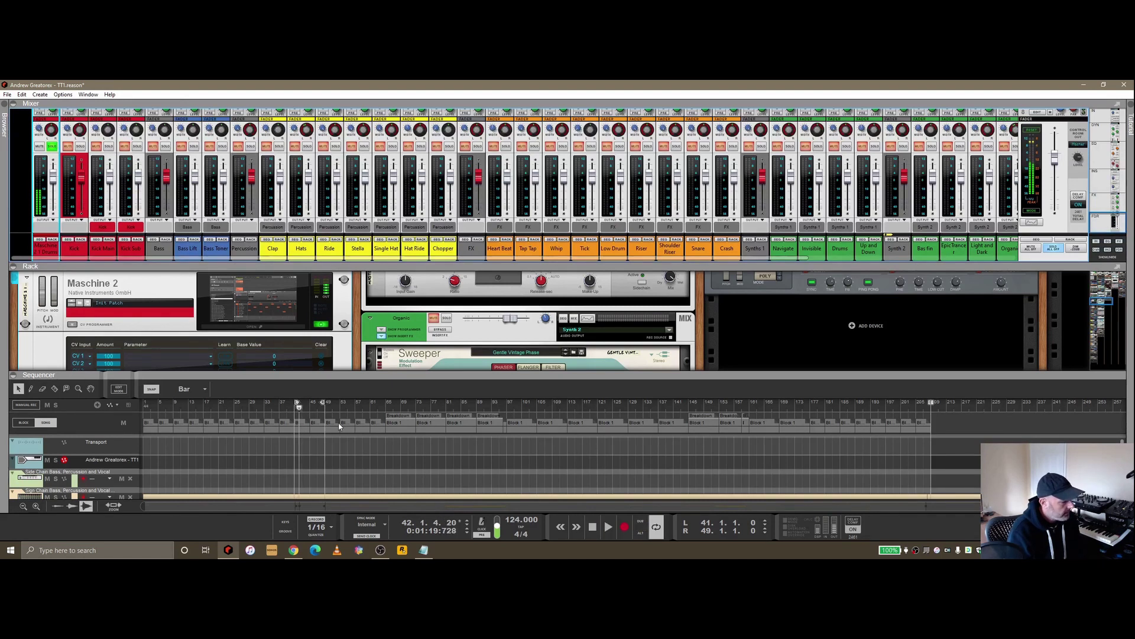
left_click(298, 412)
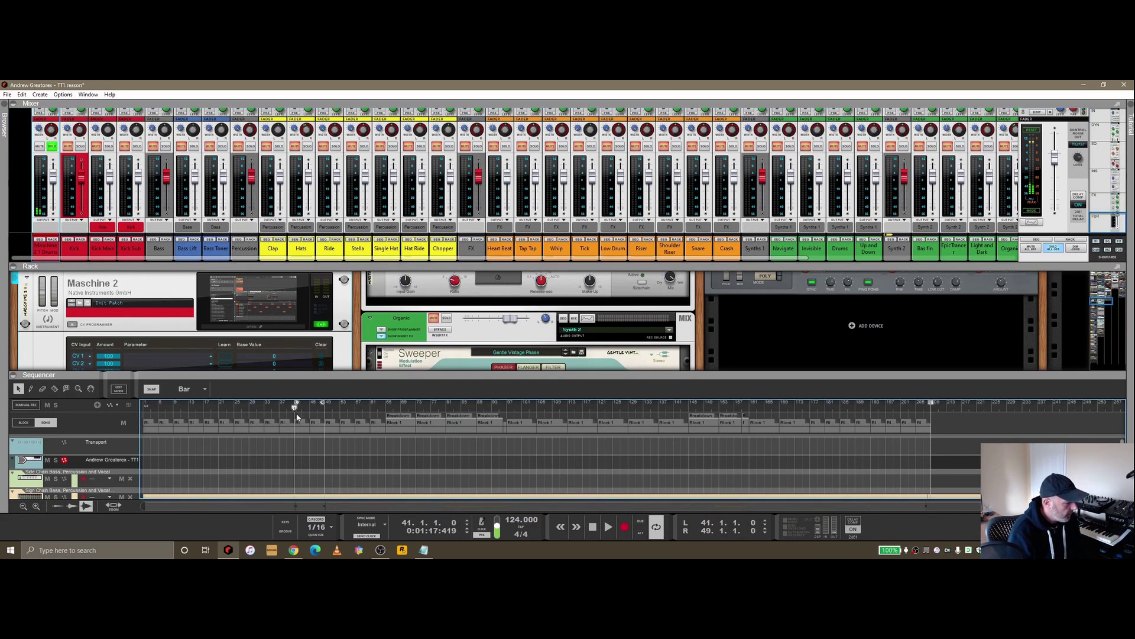
left_click(7, 94)
left_click(69, 273)
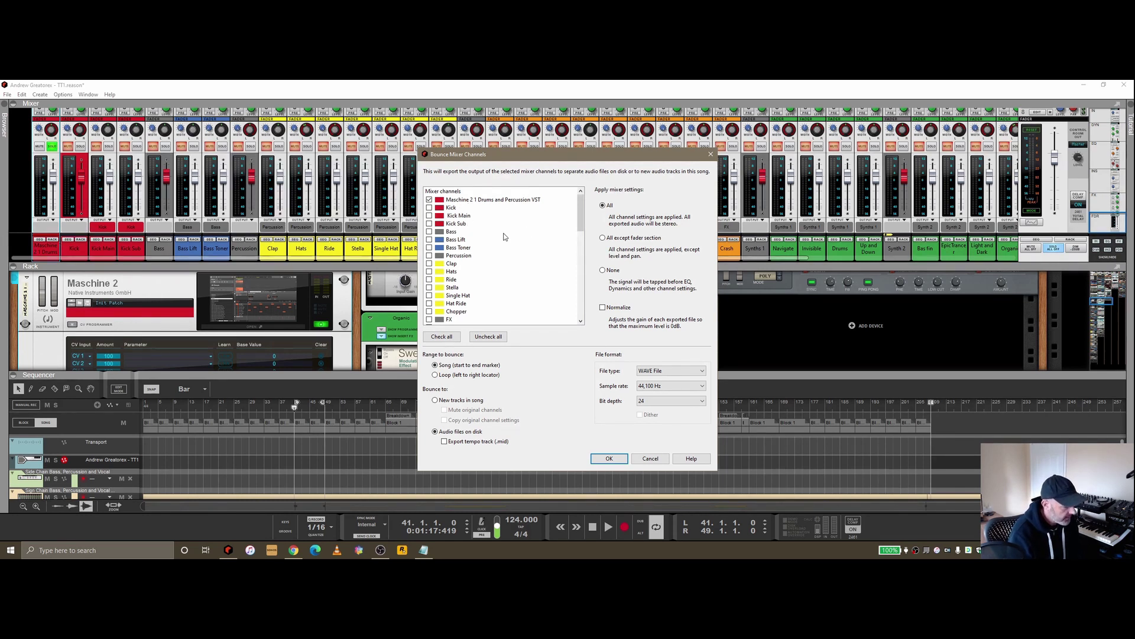
Bounce the Maschine drums over the loop range (bars 41–49) to a new track in the song
left_click(440, 377)
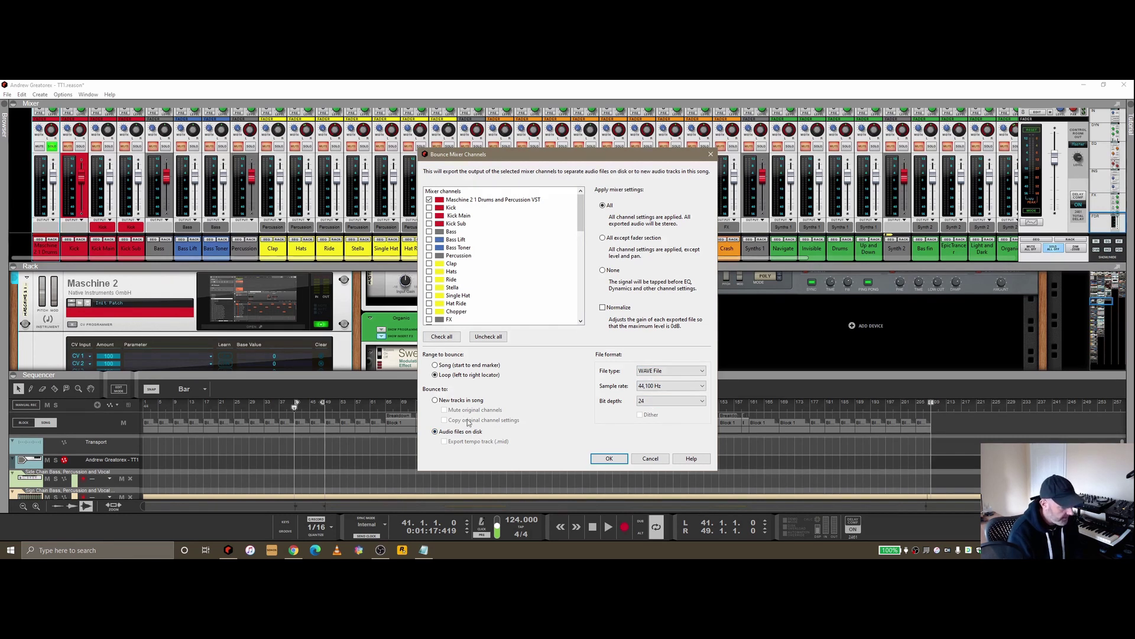
left_click(459, 400)
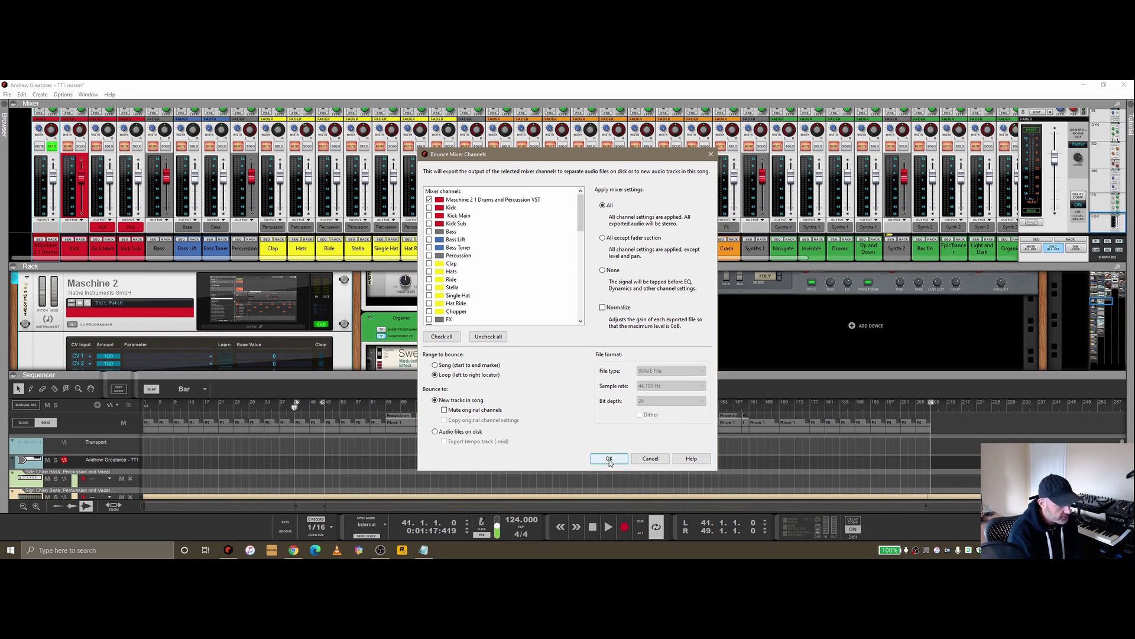
left_click(609, 462)
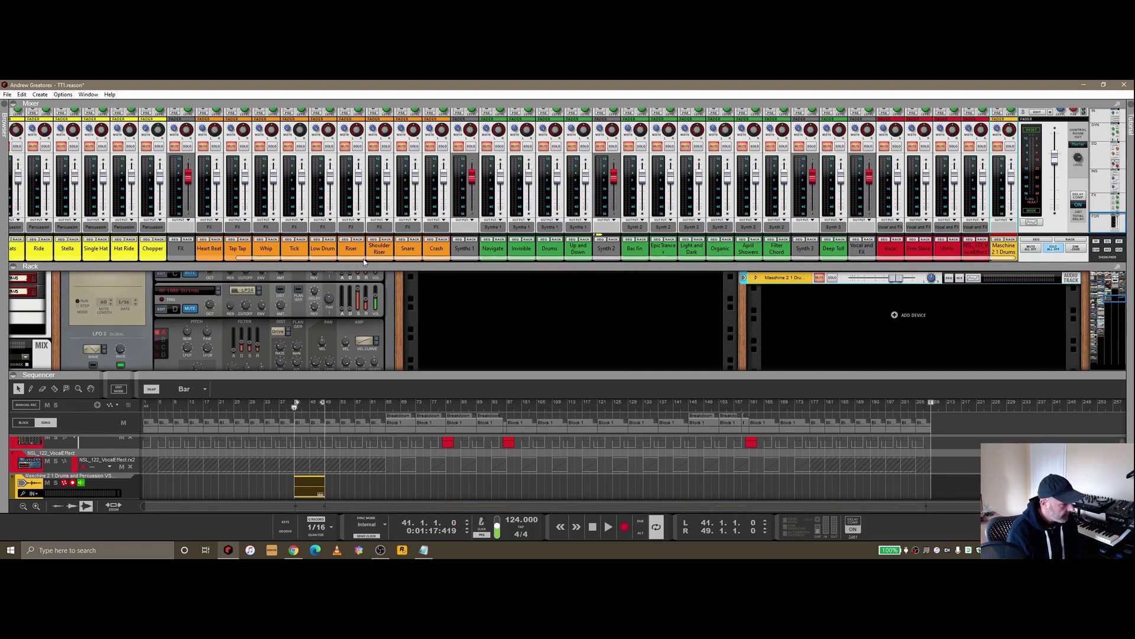
Play the song and move solo from the Maschine channel to the new bounced drums audio track
left_click_drag(366, 262, 139, 261)
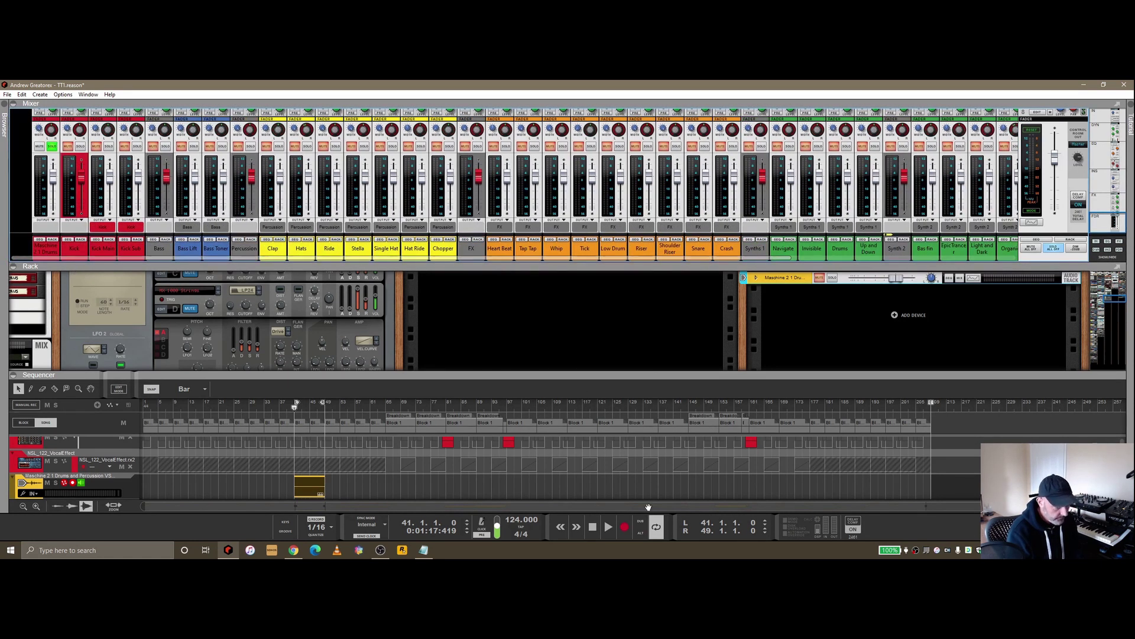
left_click(607, 531)
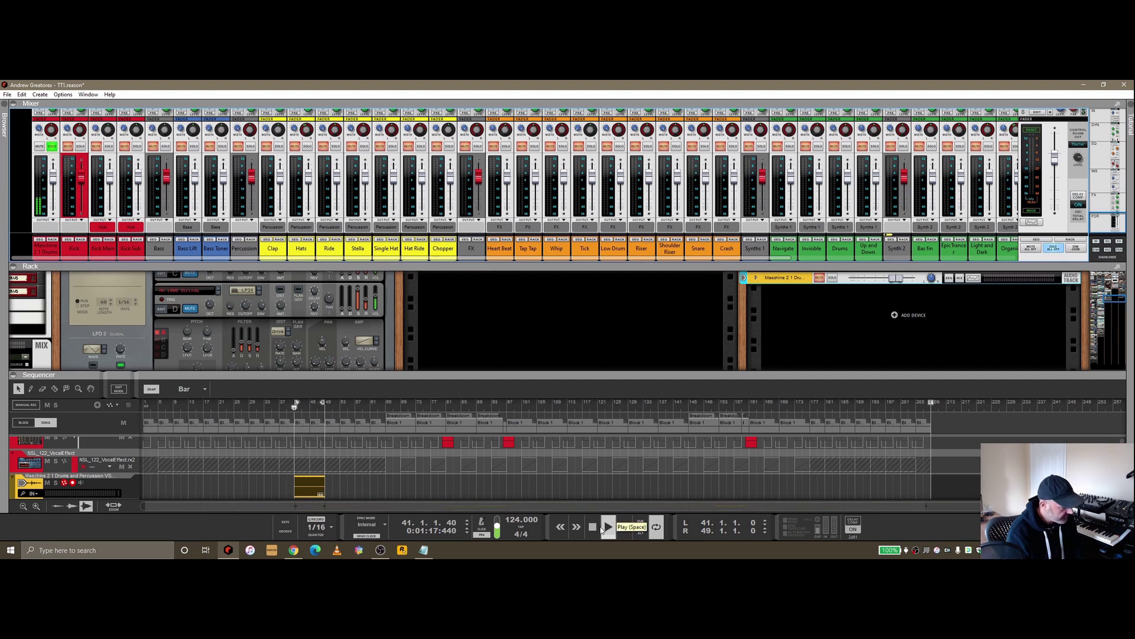
left_click(56, 483)
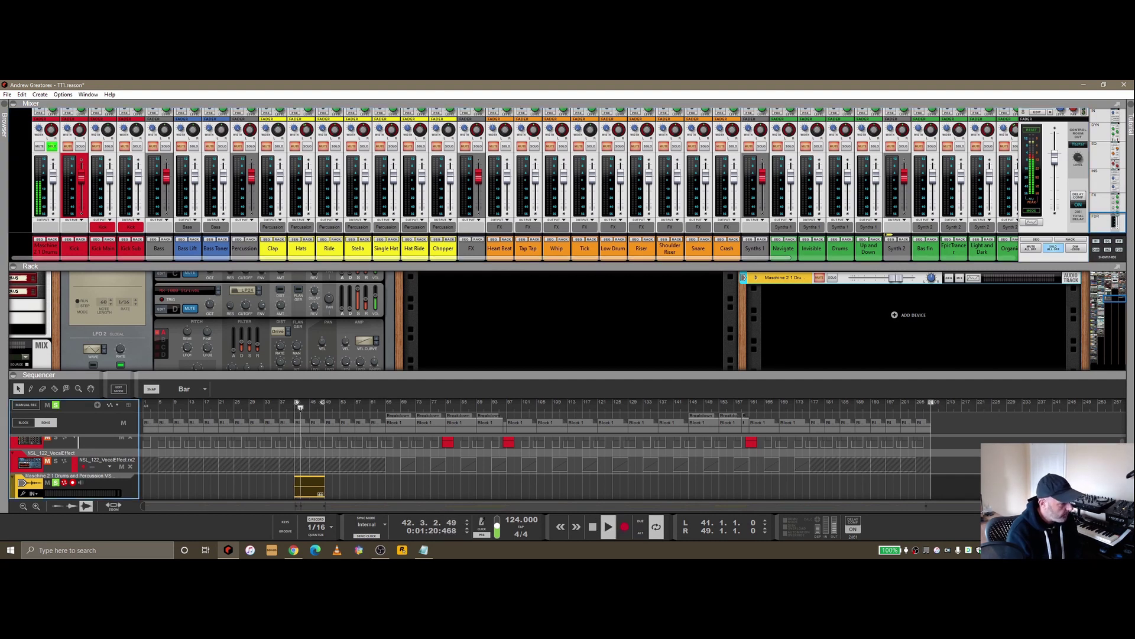
left_click(52, 239)
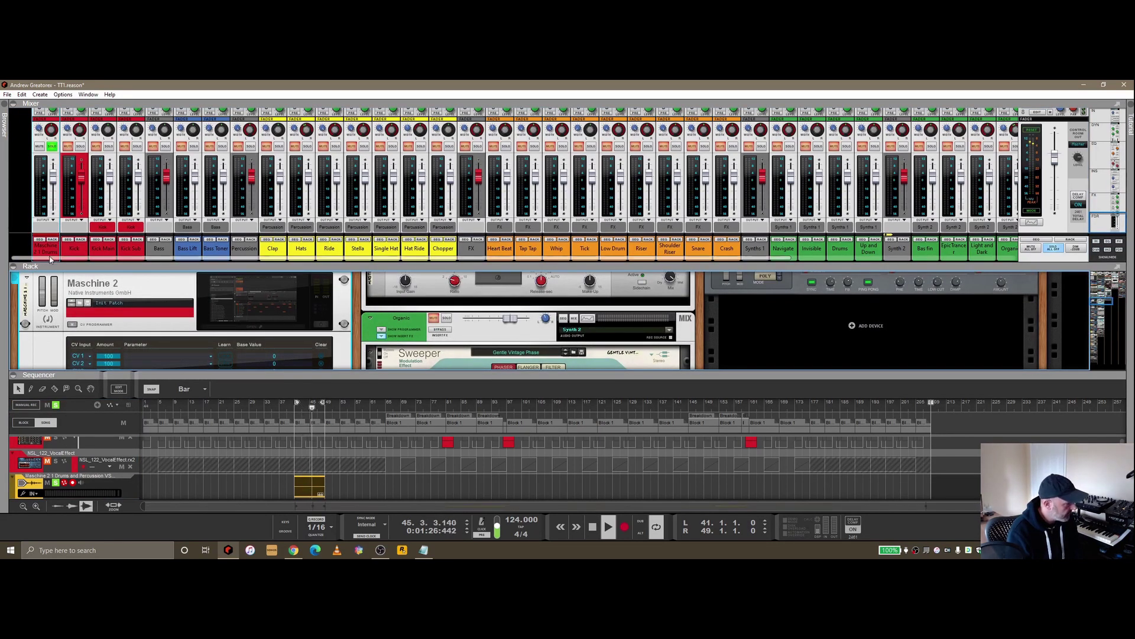
left_click(52, 146)
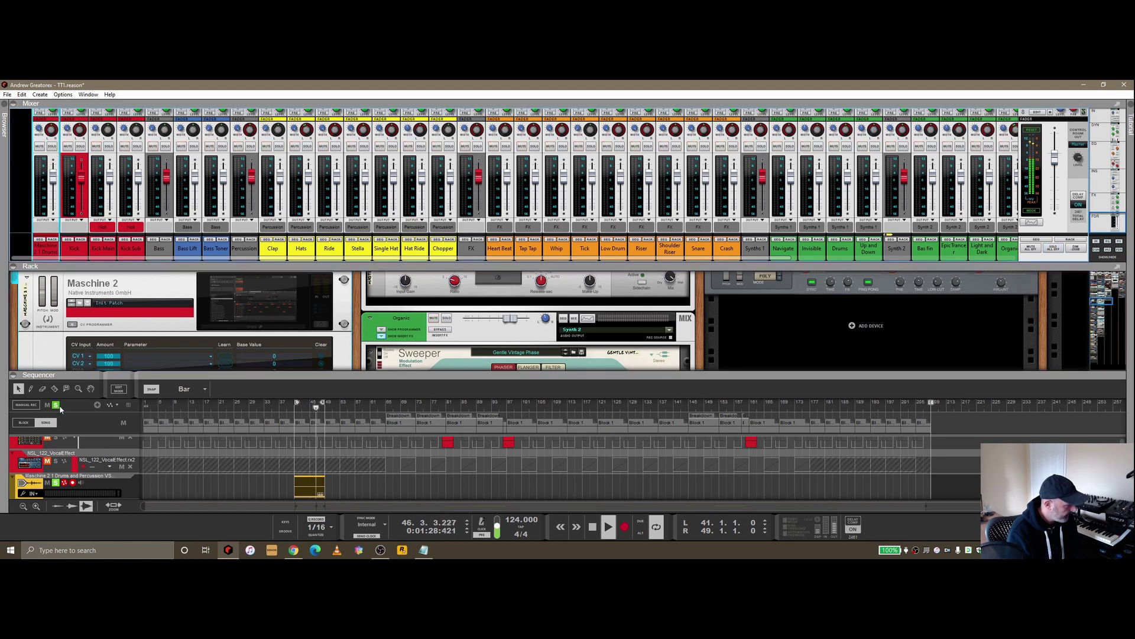
left_click(61, 436)
left_click(55, 483)
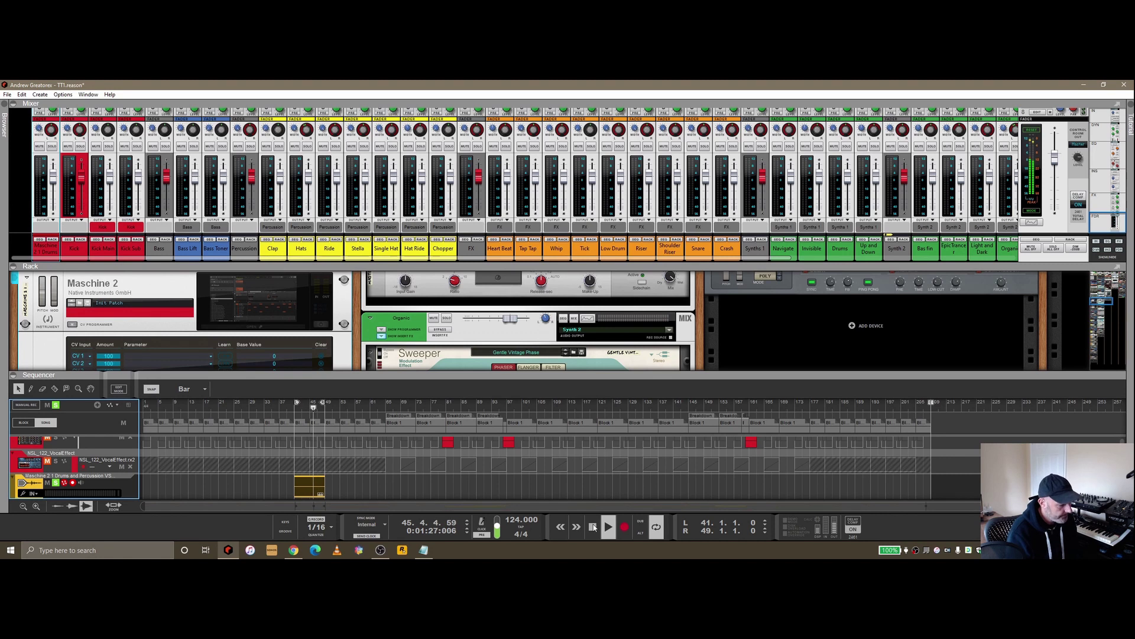
left_click(7, 94)
left_click(41, 272)
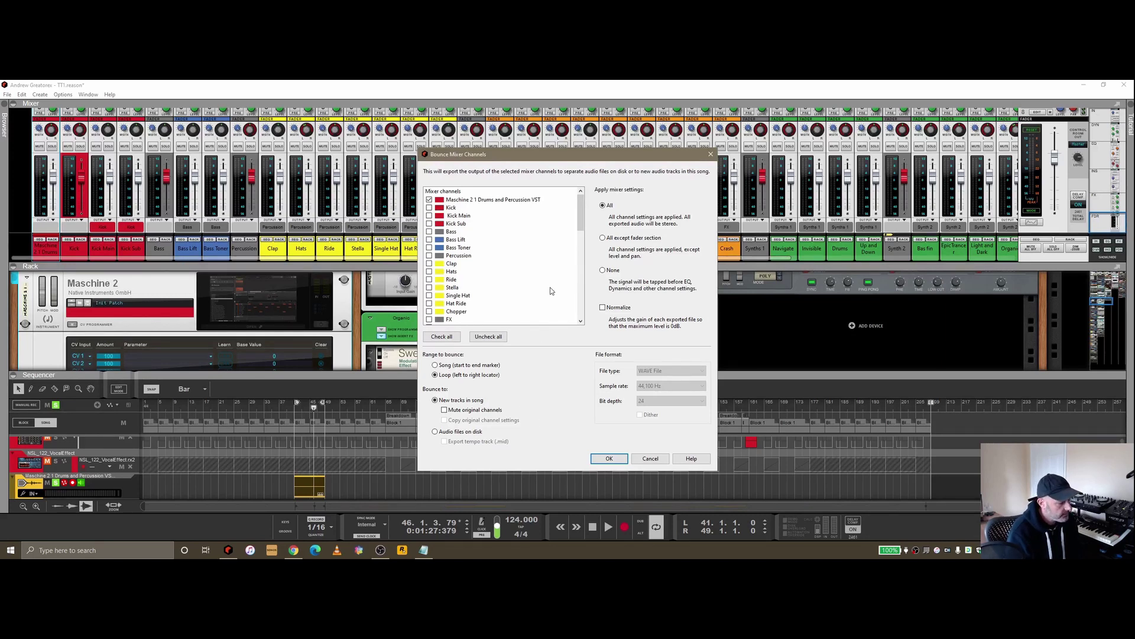
left_click(487, 336)
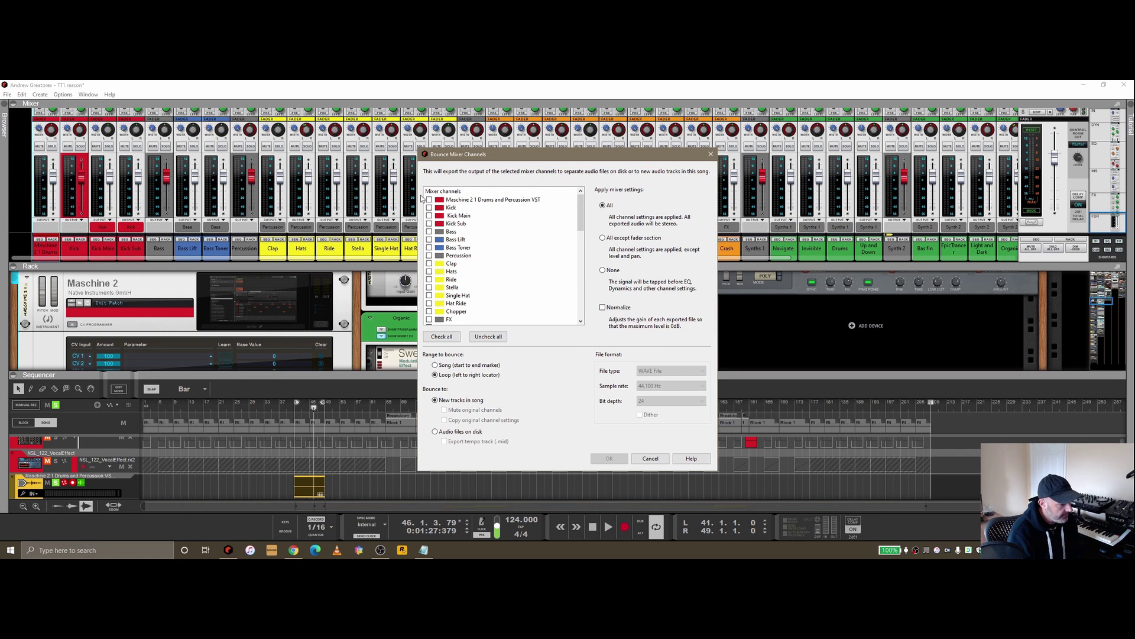
left_click(442, 336)
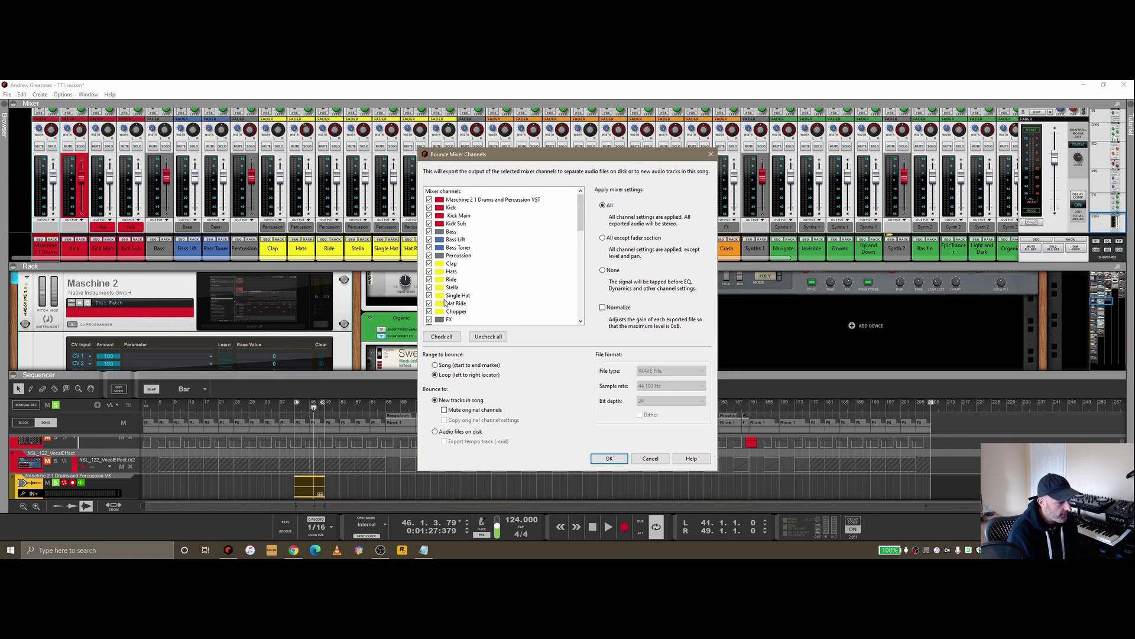
scroll(578, 200, "down", 4)
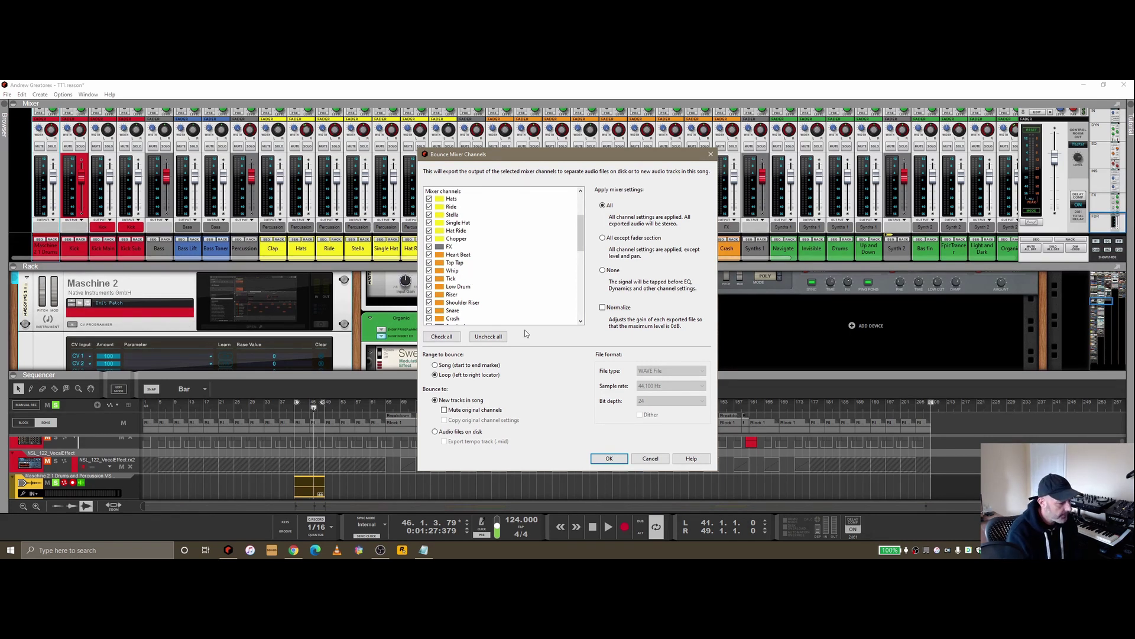
left_click(650, 459)
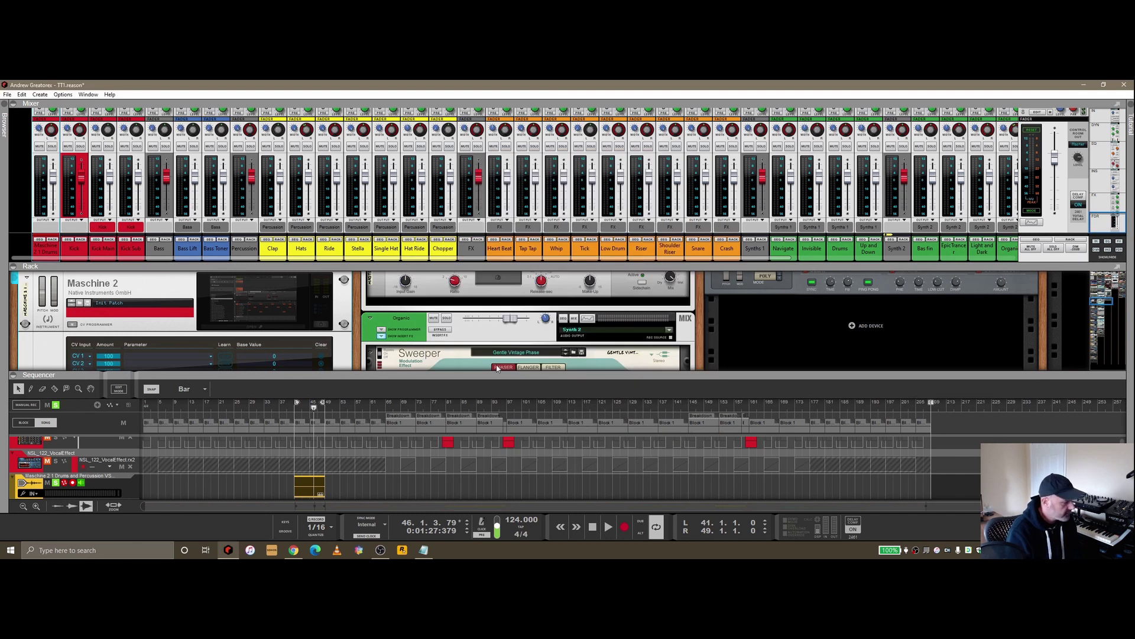